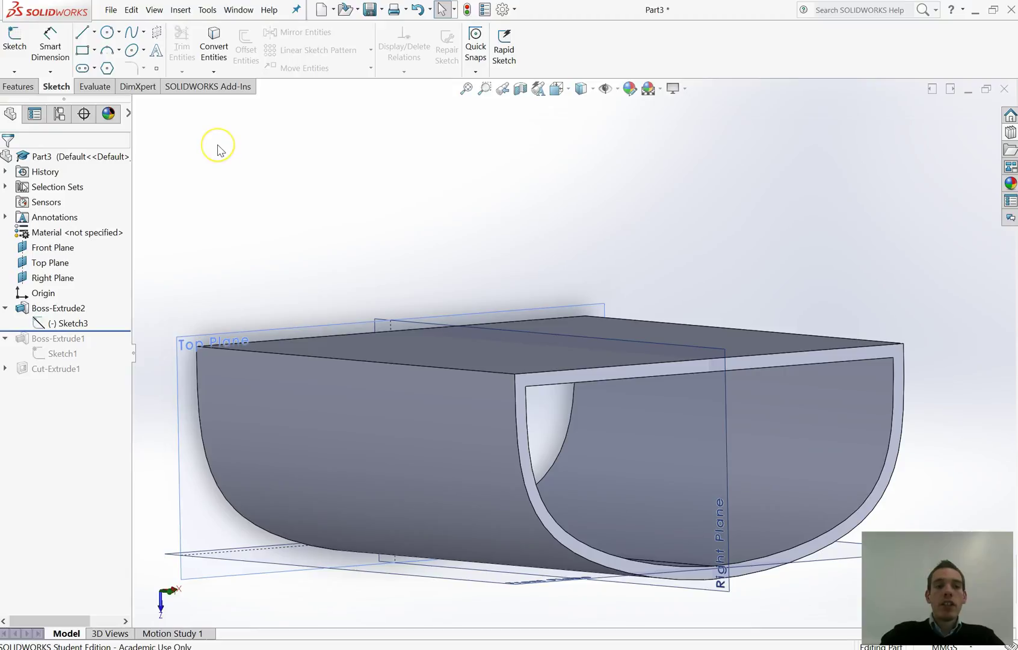
click(221, 145)
click(232, 142)
click(231, 140)
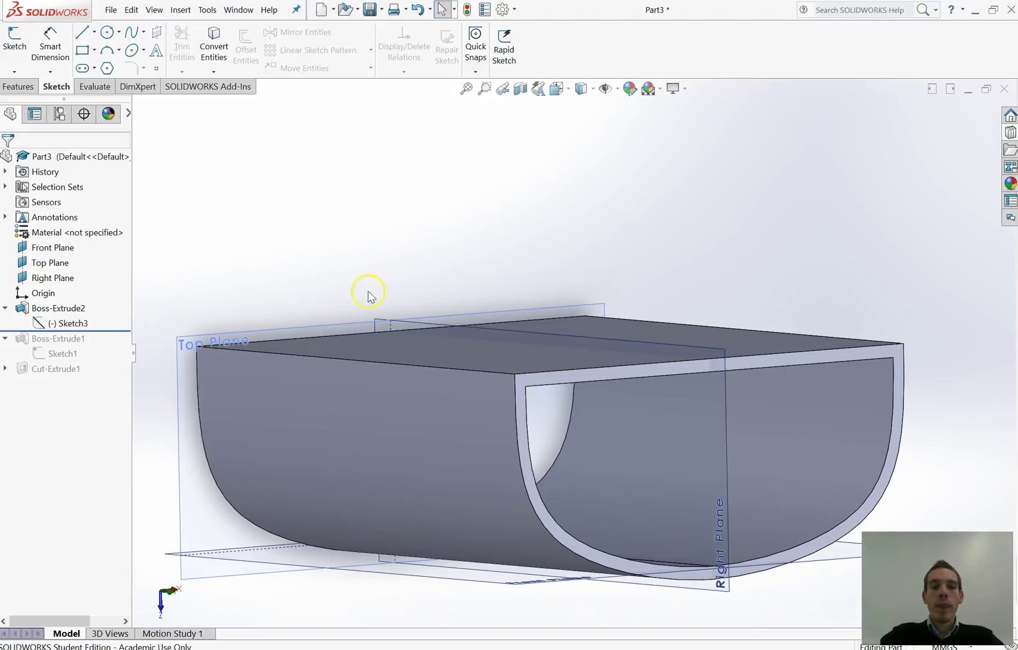
Create a new part document and start a sketch on the Top Plane.
click(110, 10)
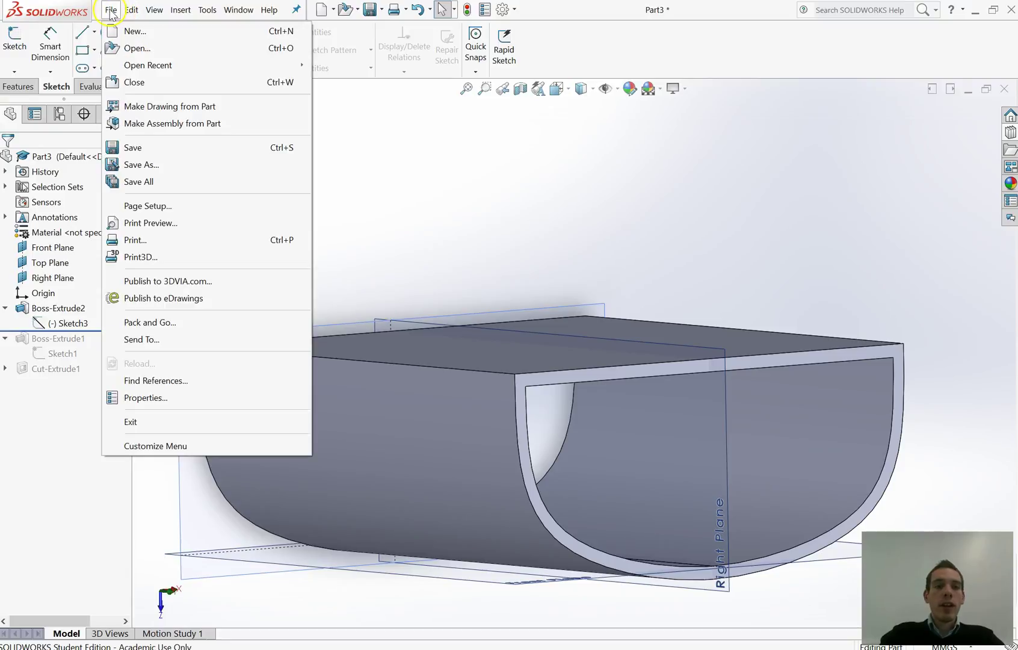
click(120, 30)
click(290, 218)
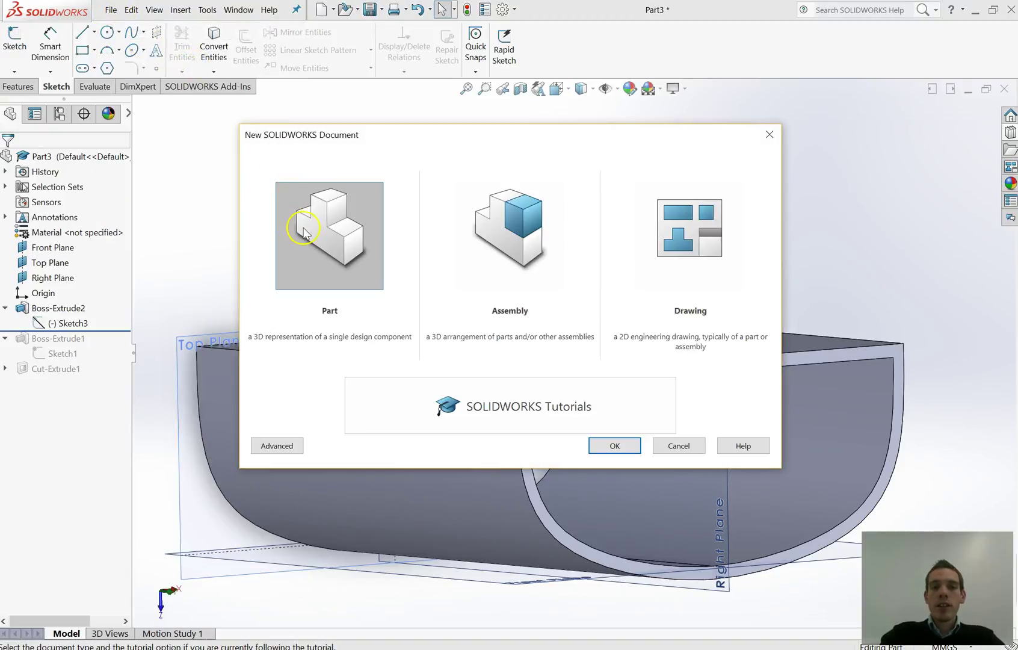
click(623, 446)
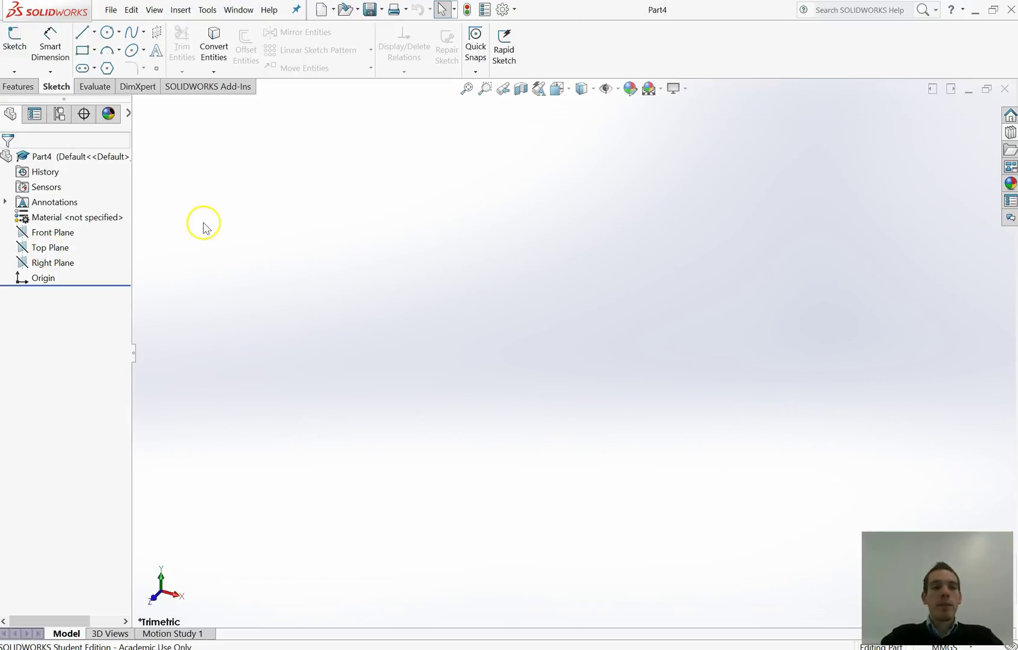
click(12, 43)
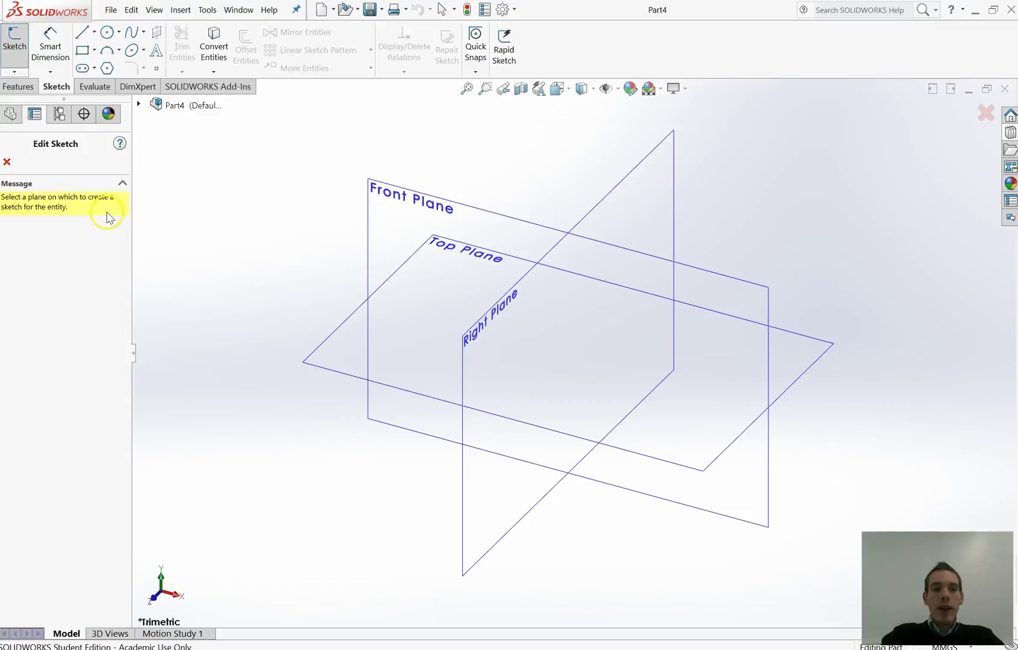
click(329, 348)
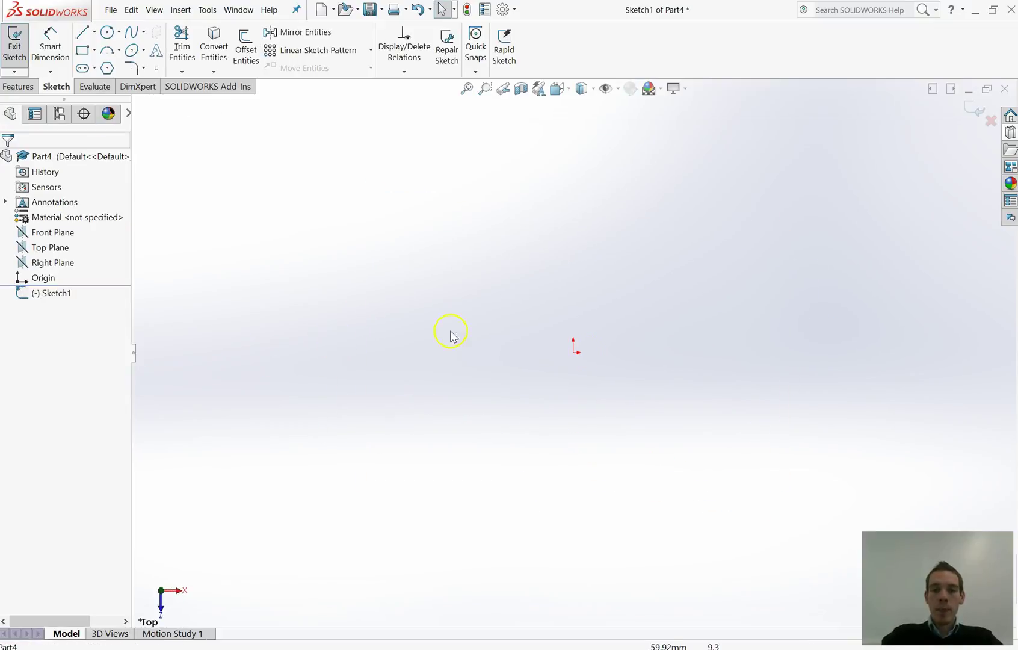
Show the Front, Top and Right planes in the model.
right_click(61, 234)
click(92, 220)
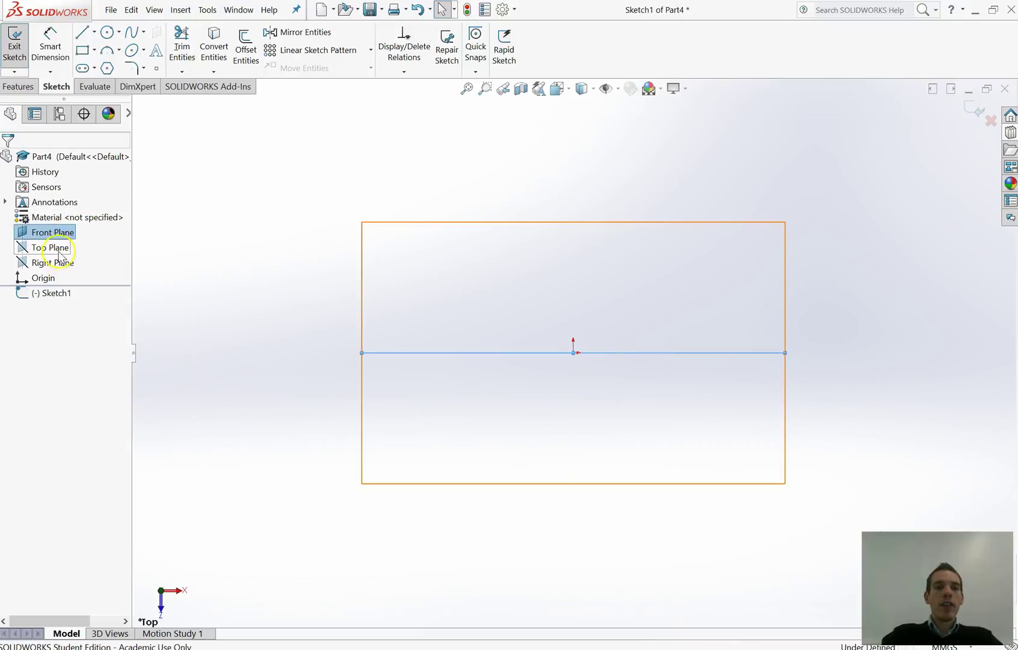
right_click(62, 249)
click(88, 233)
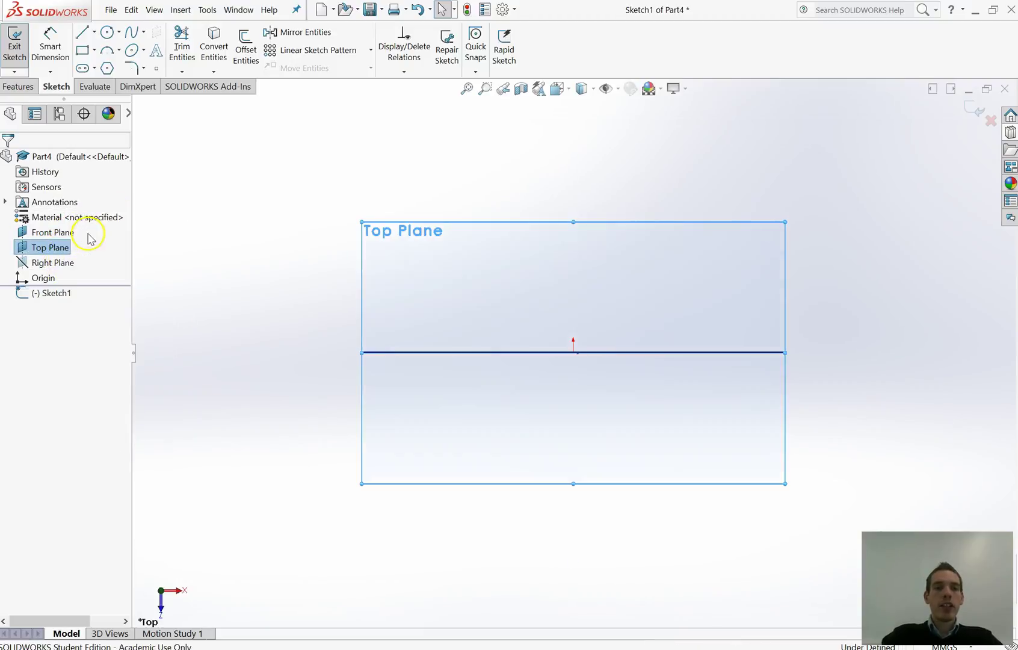
right_click(63, 263)
click(88, 247)
click(218, 231)
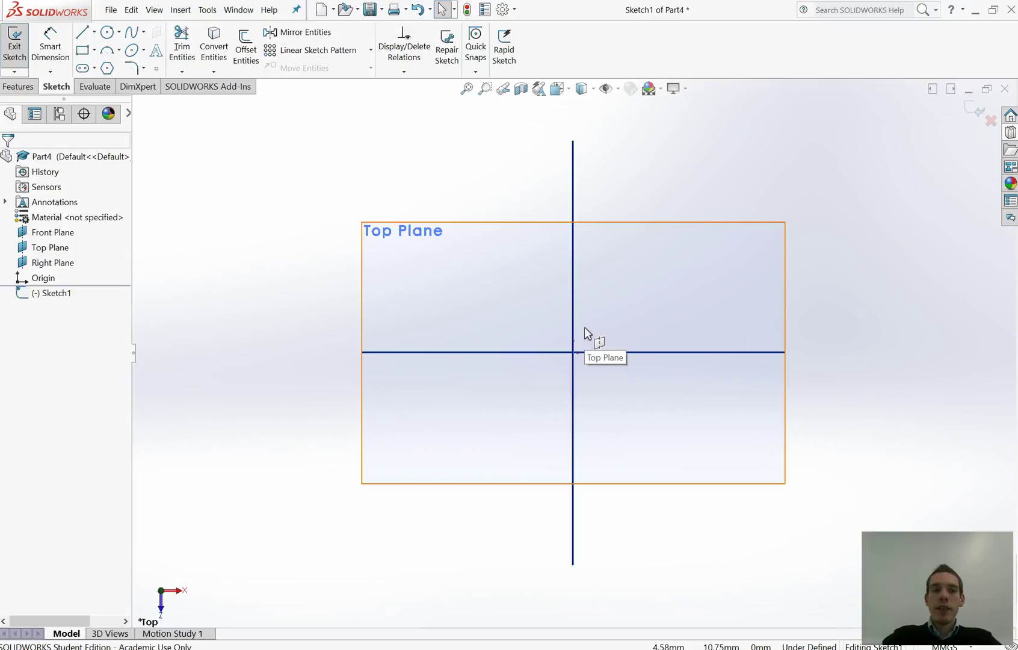
Sketch a six-sided polygon centred on the origin, with its inscribed circle about 85 mm in diameter and a vertex on the horizontal axis.
click(107, 33)
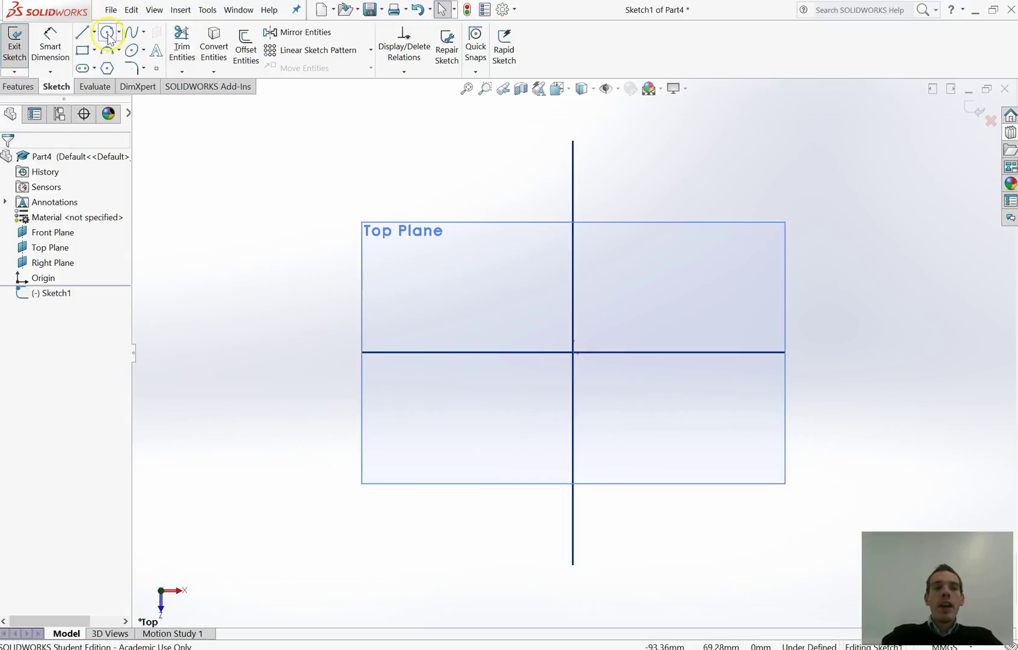
scroll(704, 371, down, 2)
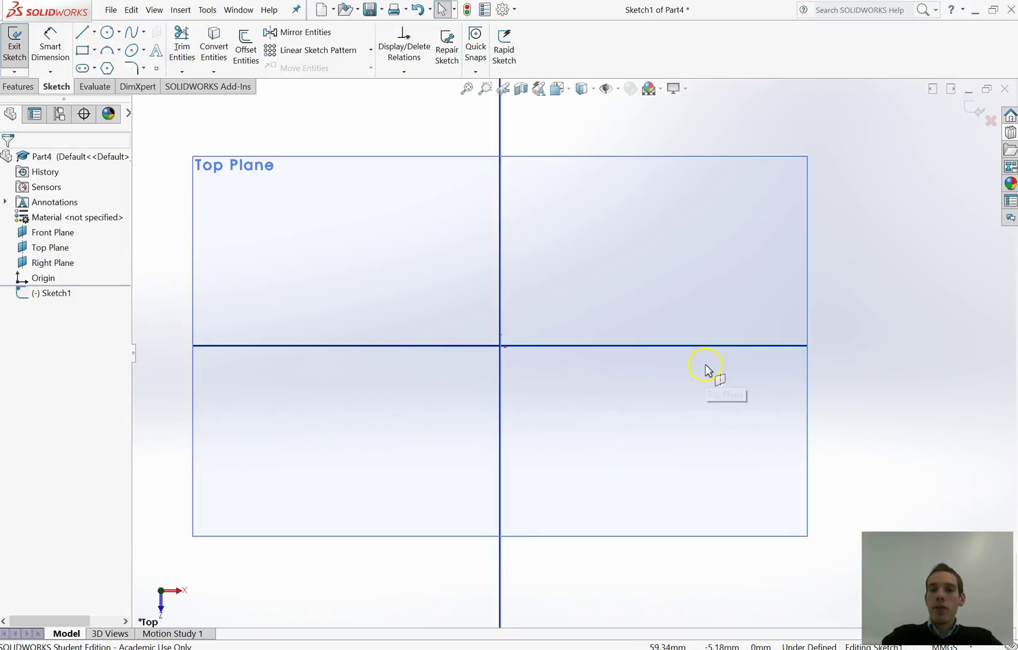
click(110, 68)
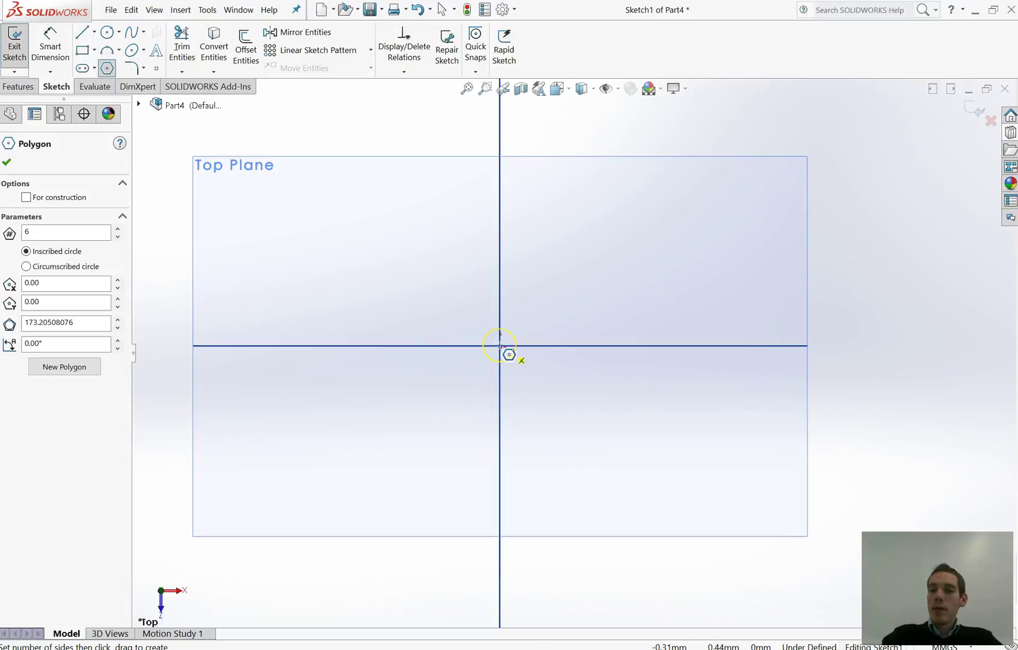
click(499, 346)
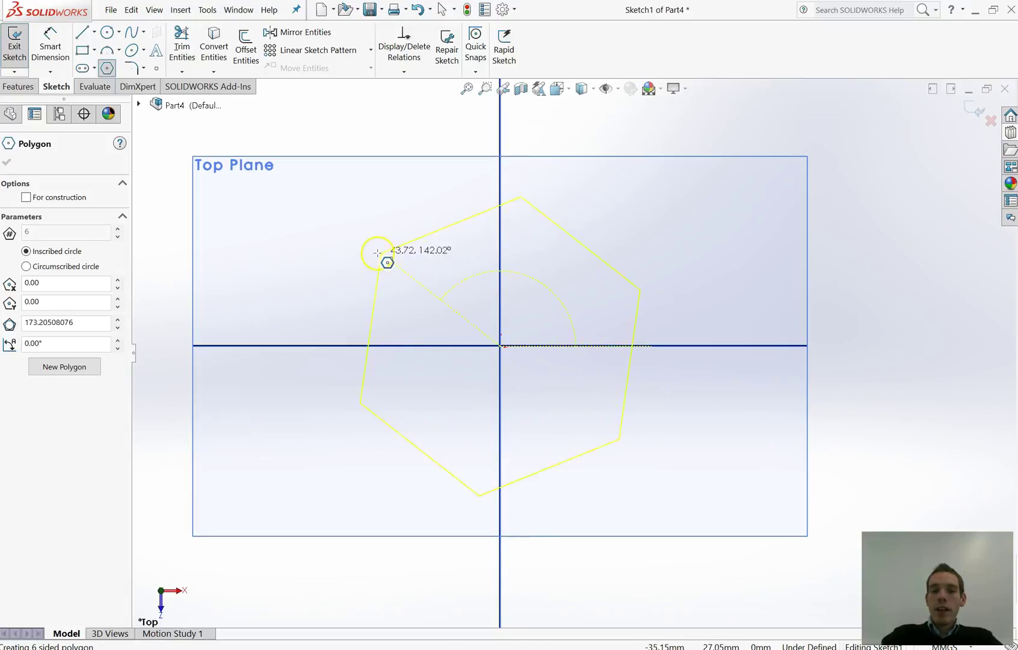
click(331, 346)
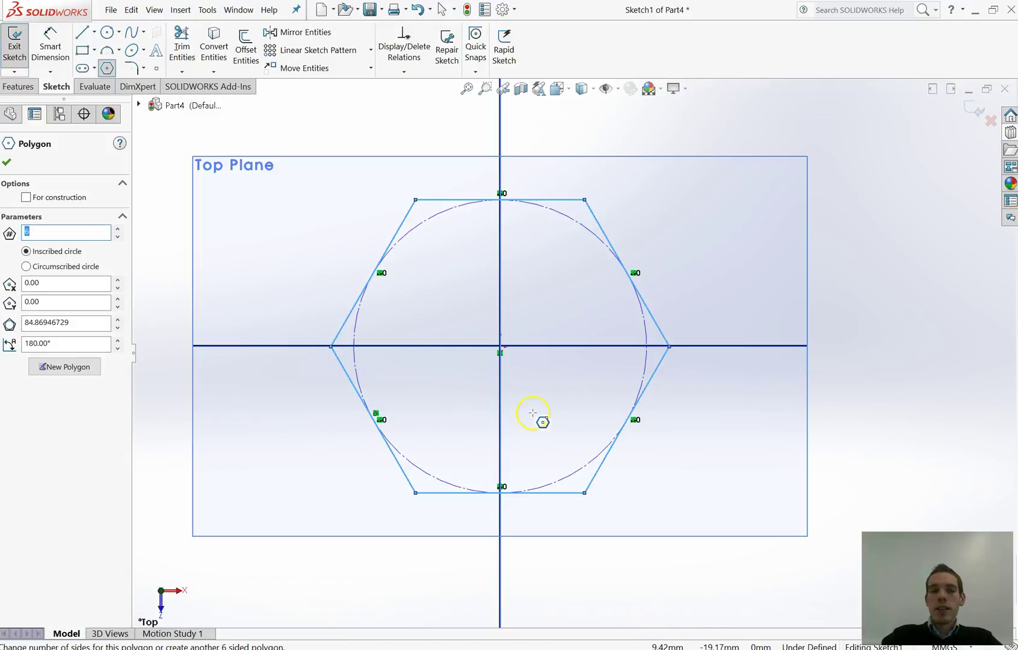
click(6, 162)
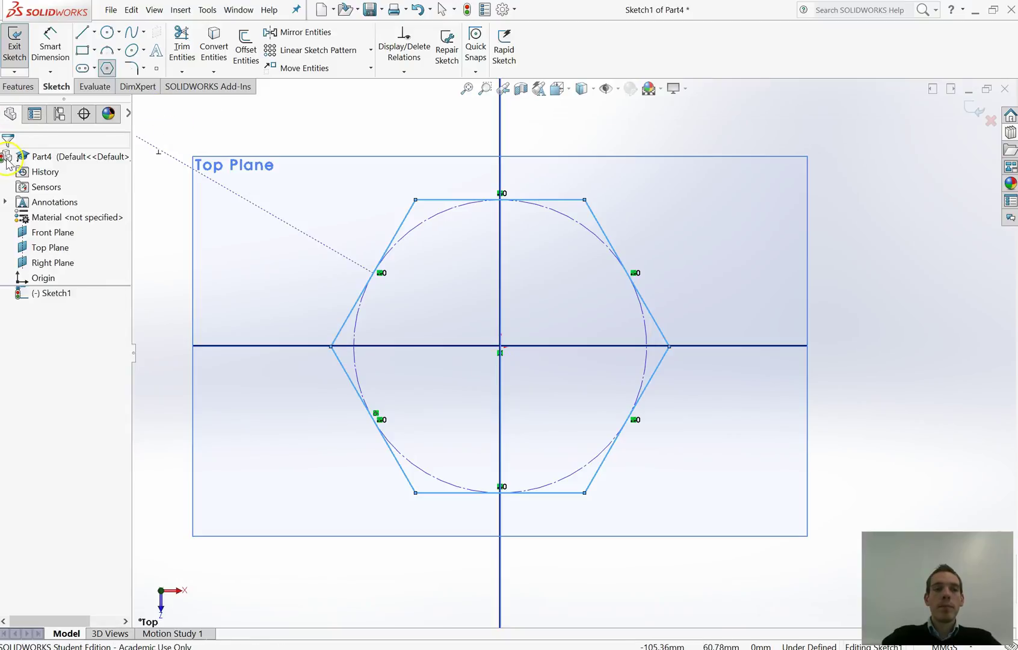
Sketch a circle of about 30 mm radius centred on the origin inside the hexagon, and exit the sketch.
click(108, 33)
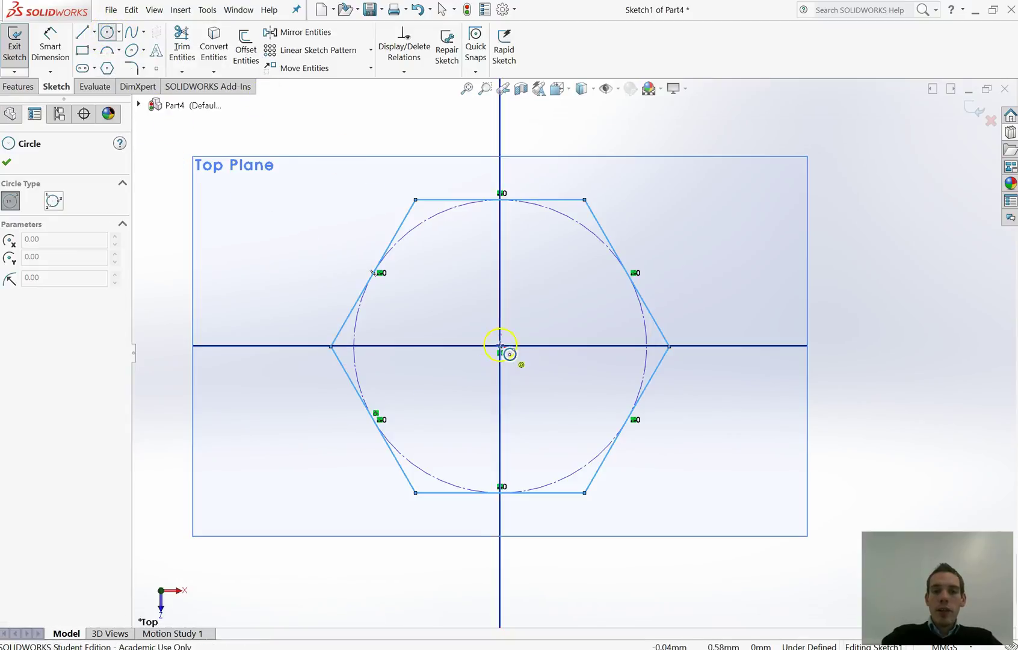
click(499, 345)
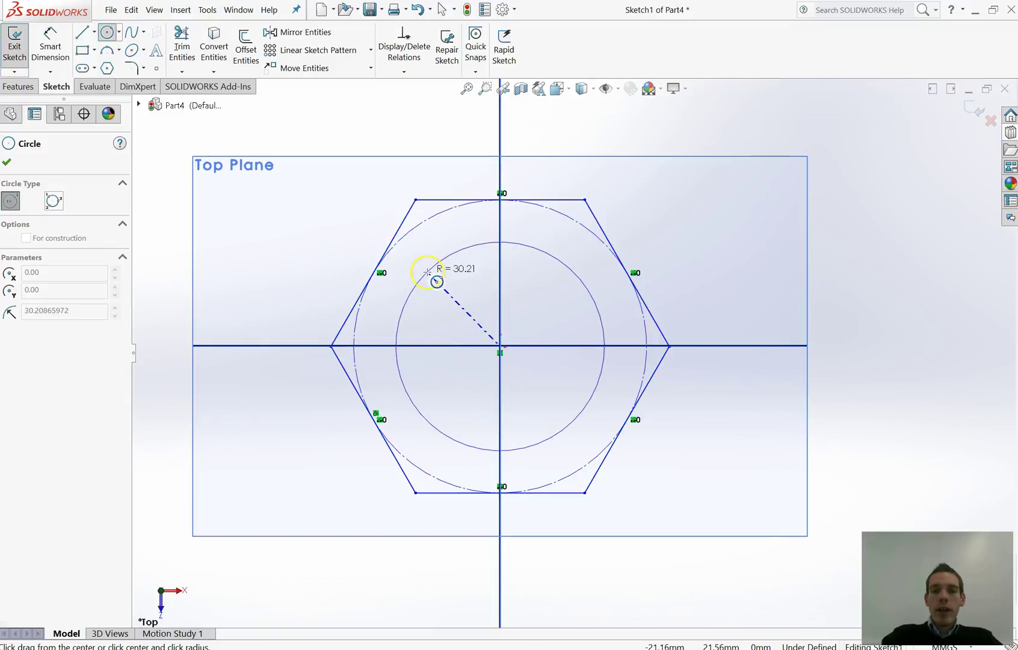
click(427, 272)
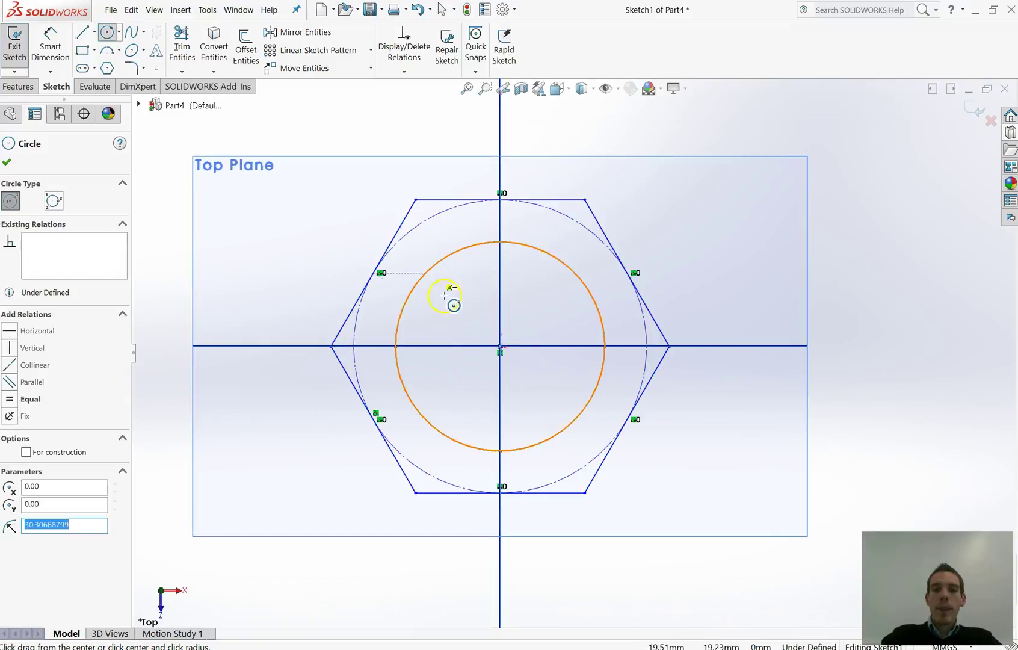
click(6, 161)
click(849, 252)
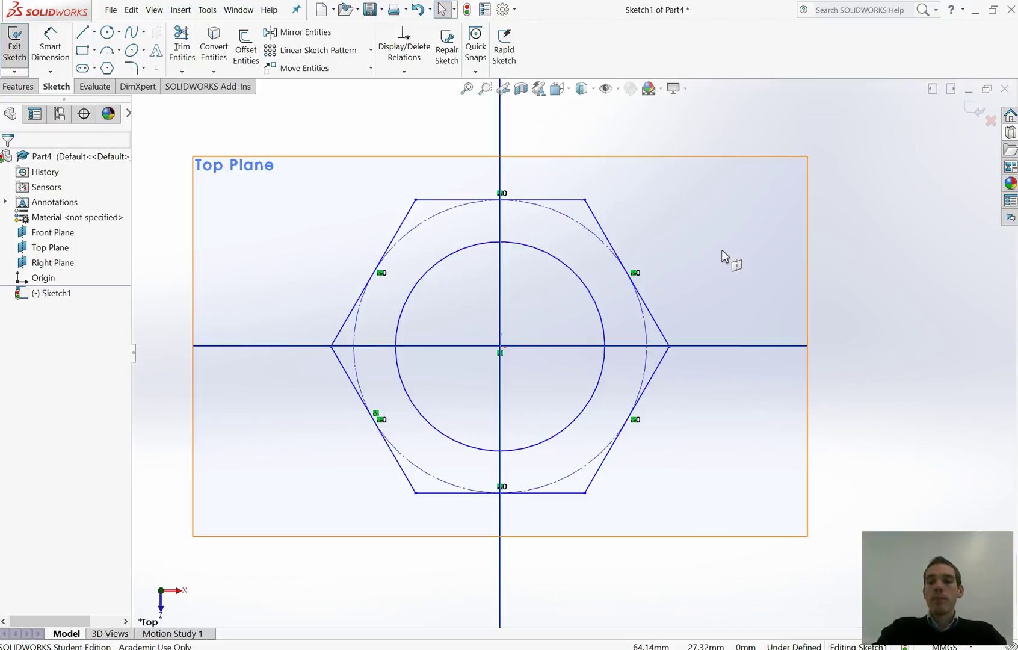
click(973, 107)
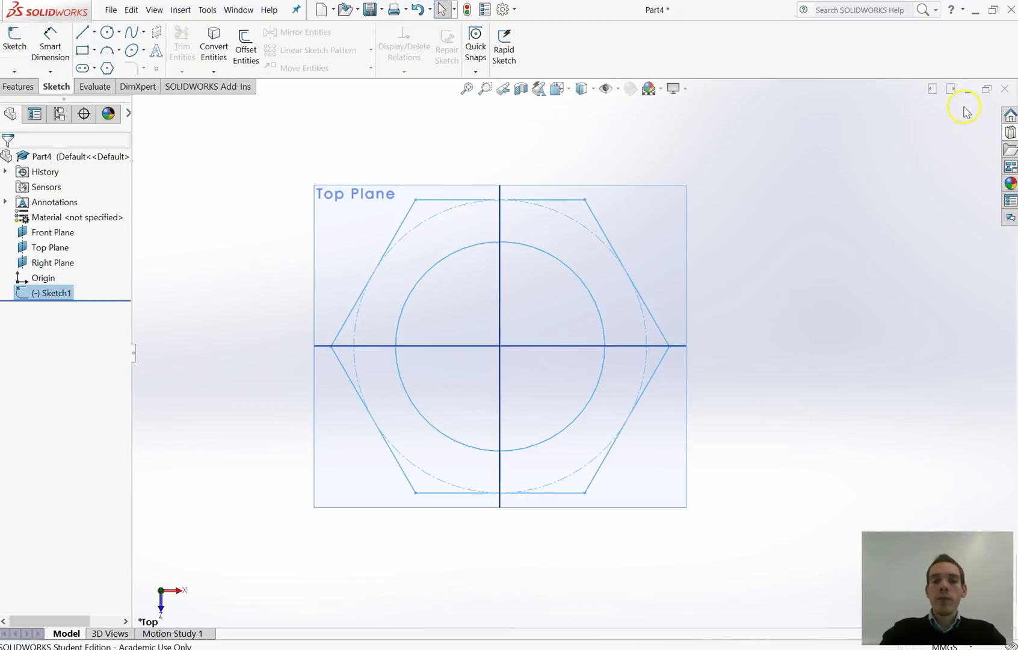
click(18, 86)
click(20, 48)
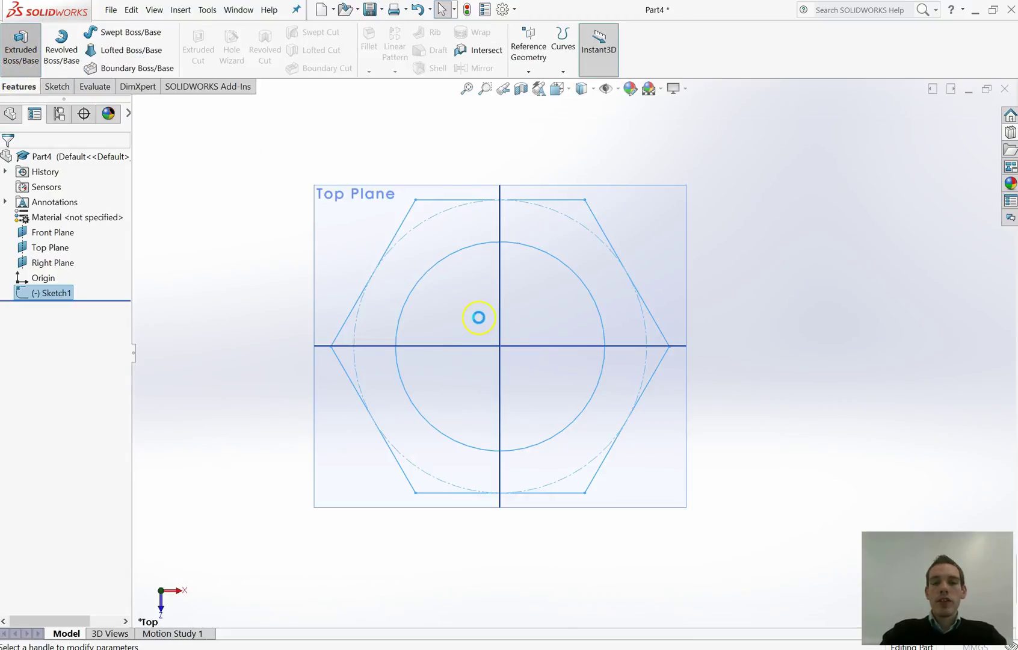
drag(574, 325, 573, 267)
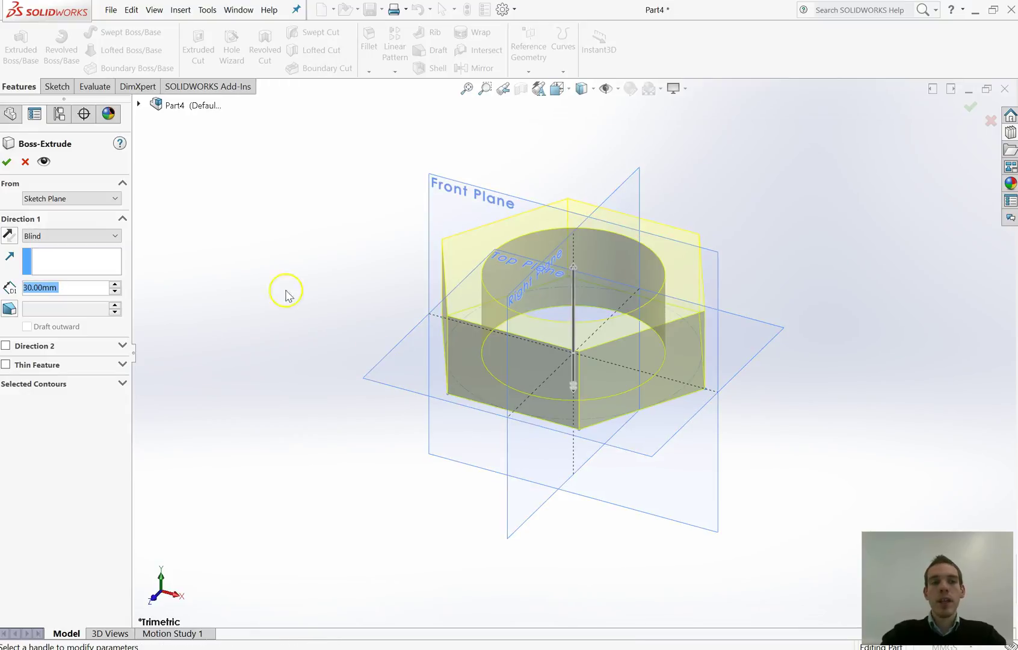
click(26, 162)
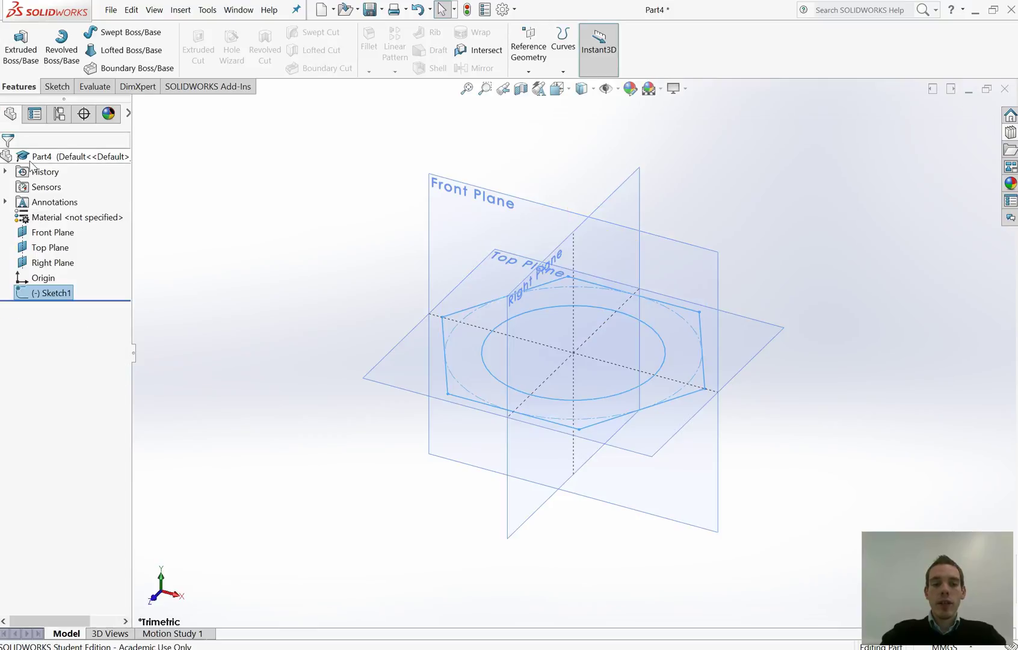
Orient the model to look down on the hexagon sketch from above.
mouse_move(325, 270)
middle_down()
mouse_move(339, 315)
mouse_move(249, 318)
mouse_move(350, 348)
mouse_move(331, 375)
mouse_move(356, 383)
mouse_move(343, 368)
mouse_move(345, 391)
middle_up()
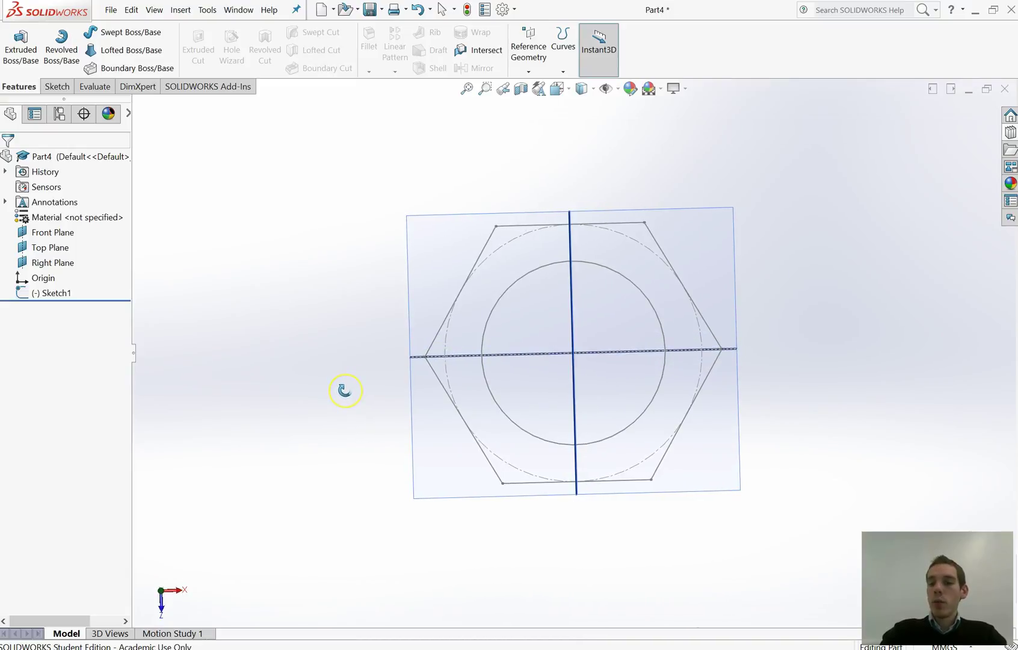
click(343, 380)
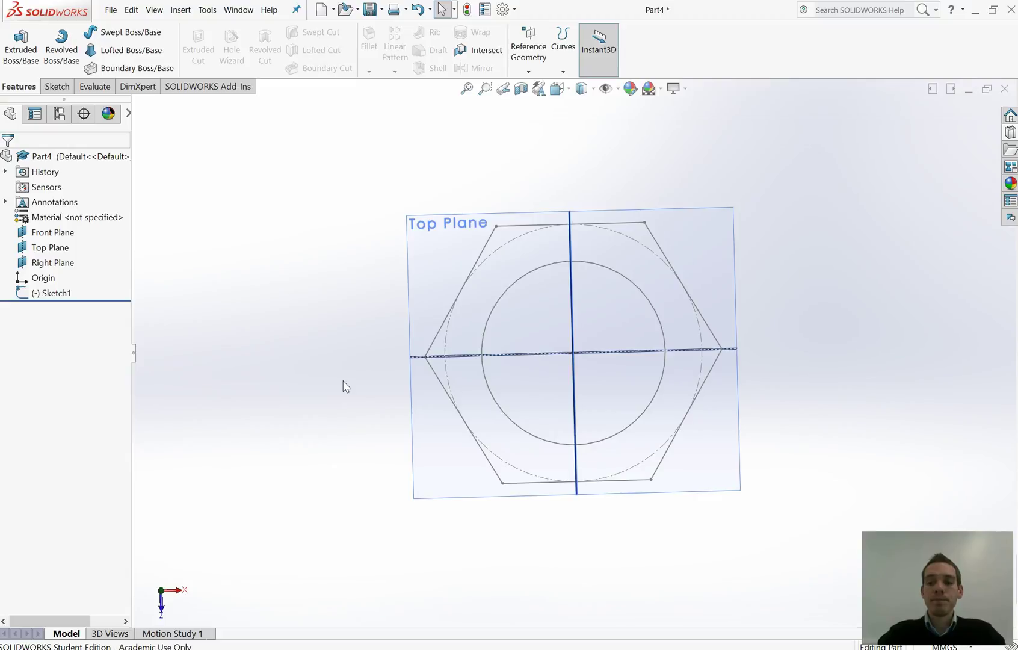
click(45, 293)
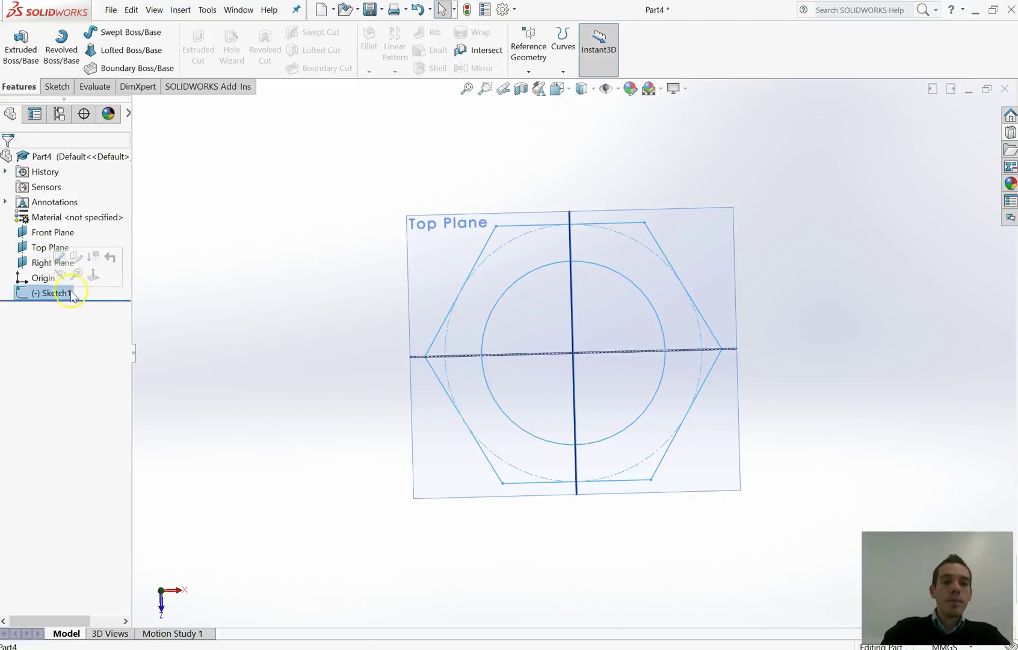
click(212, 272)
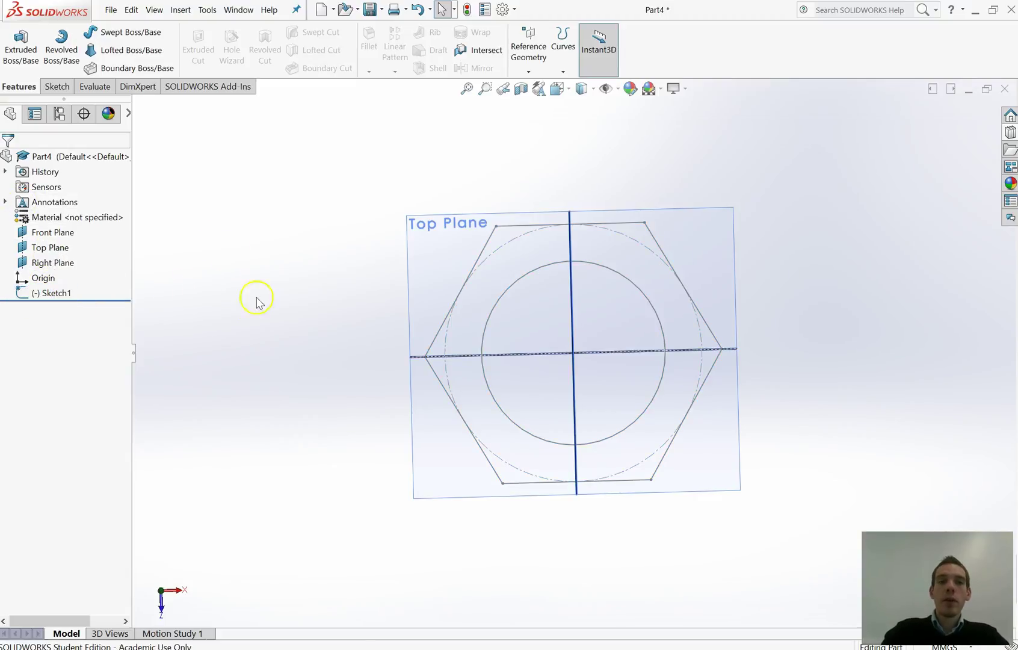
Start exporting the part as a DXF file named Part4 in the Documents folder, rebuilding the document before saving.
click(111, 10)
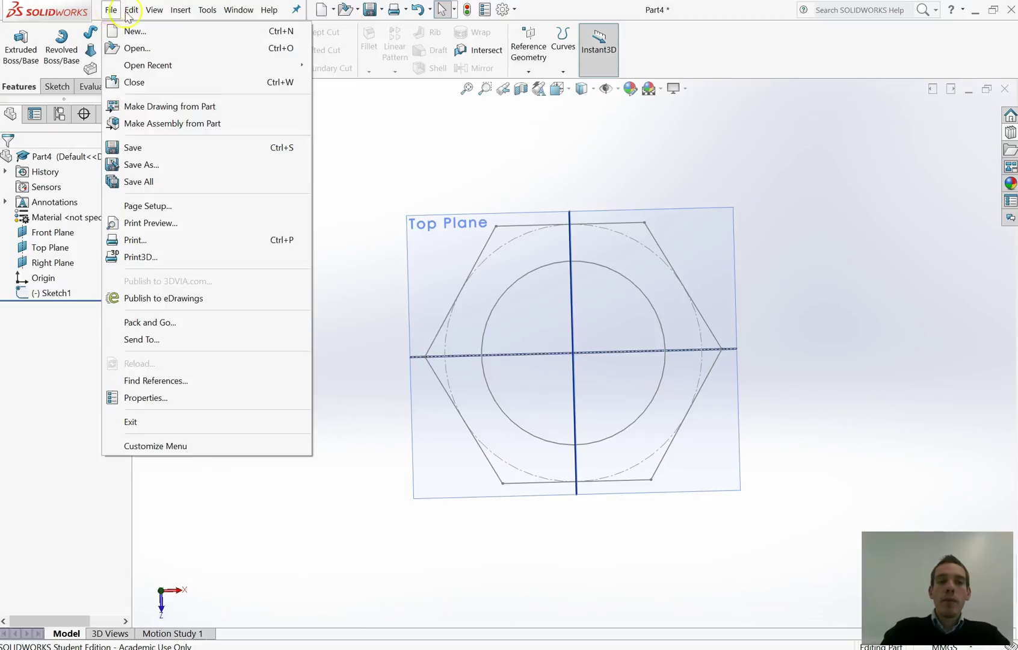
click(141, 164)
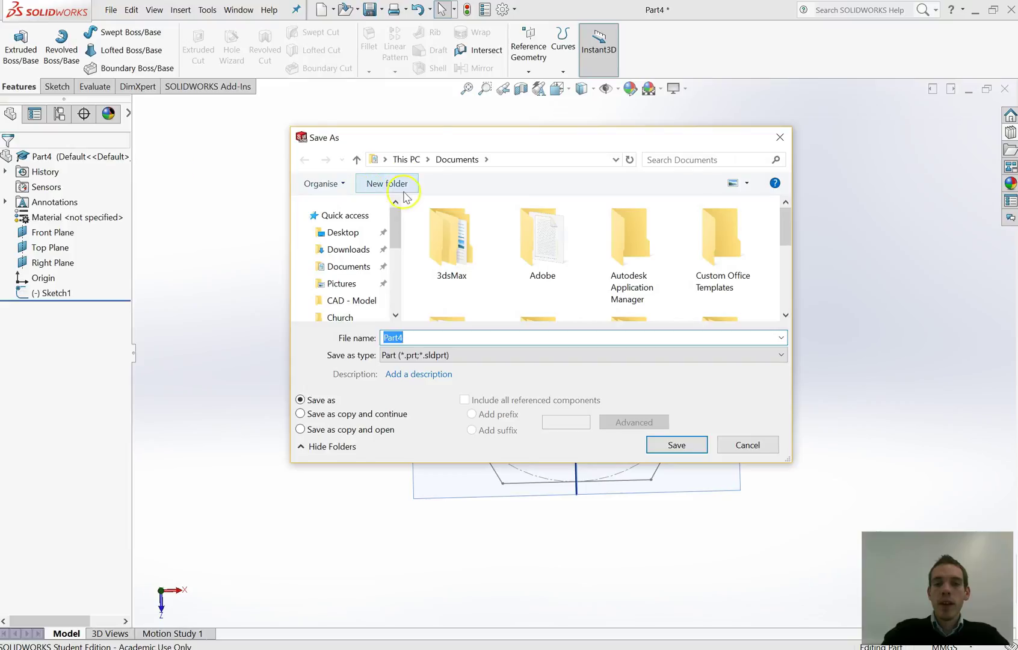
click(497, 356)
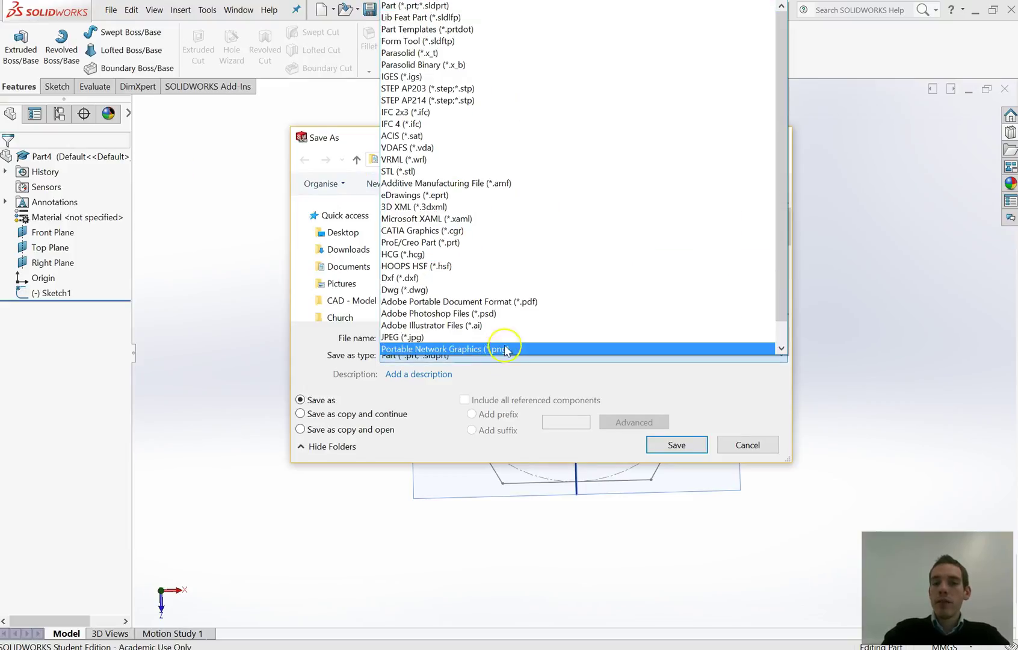
click(420, 279)
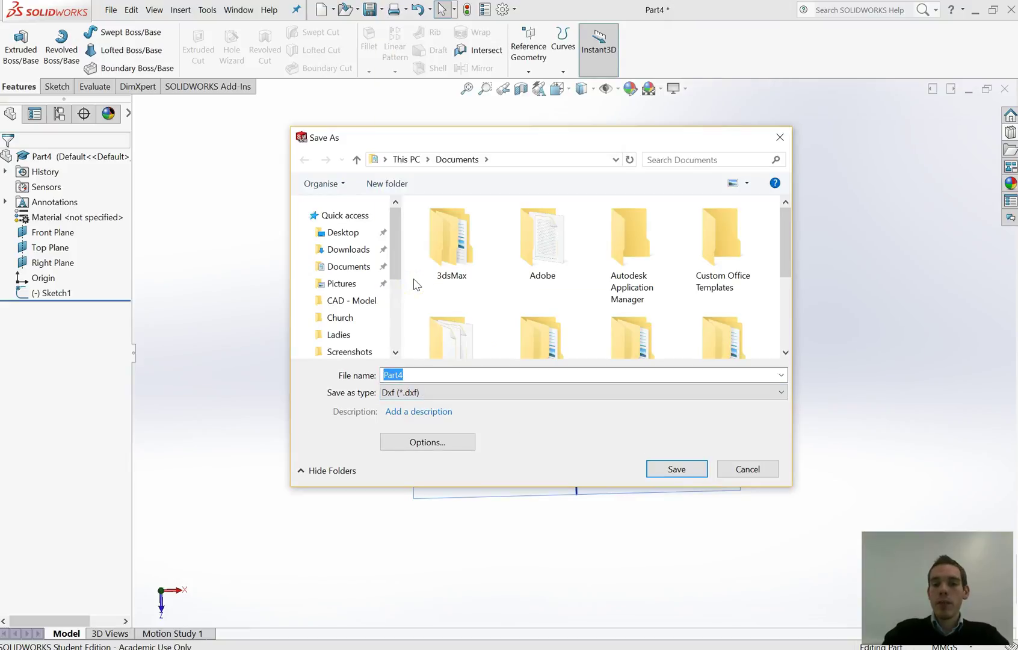
click(394, 377)
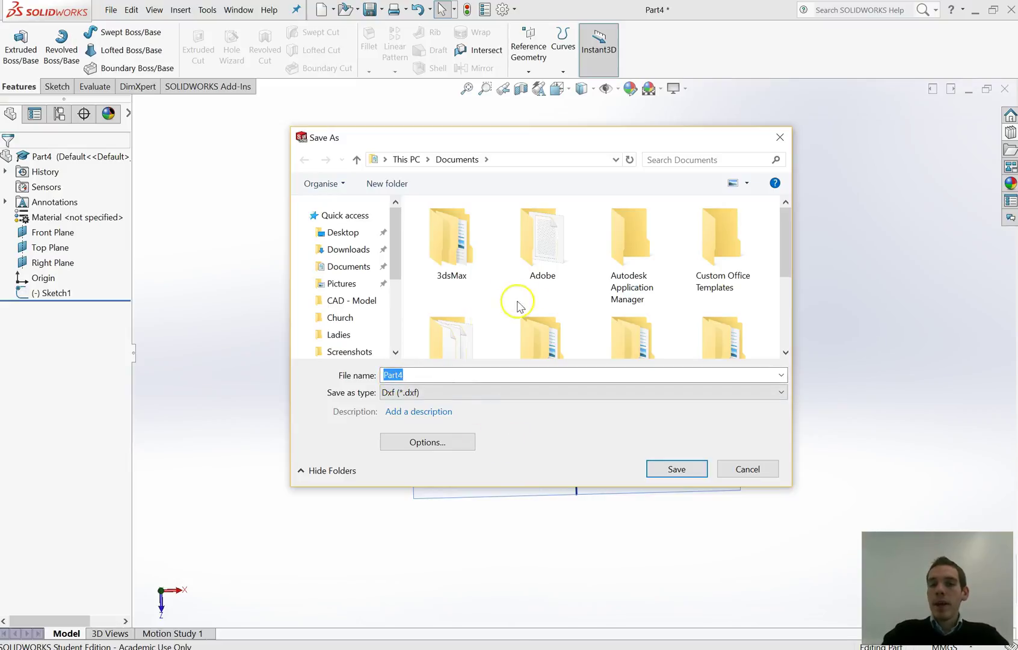
click(676, 470)
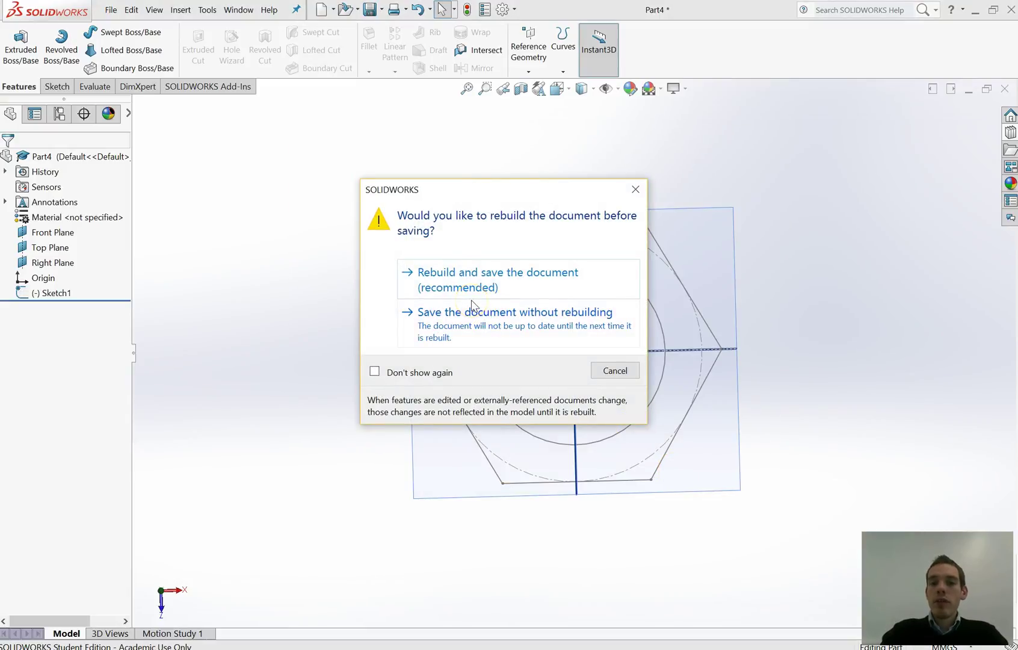
click(479, 283)
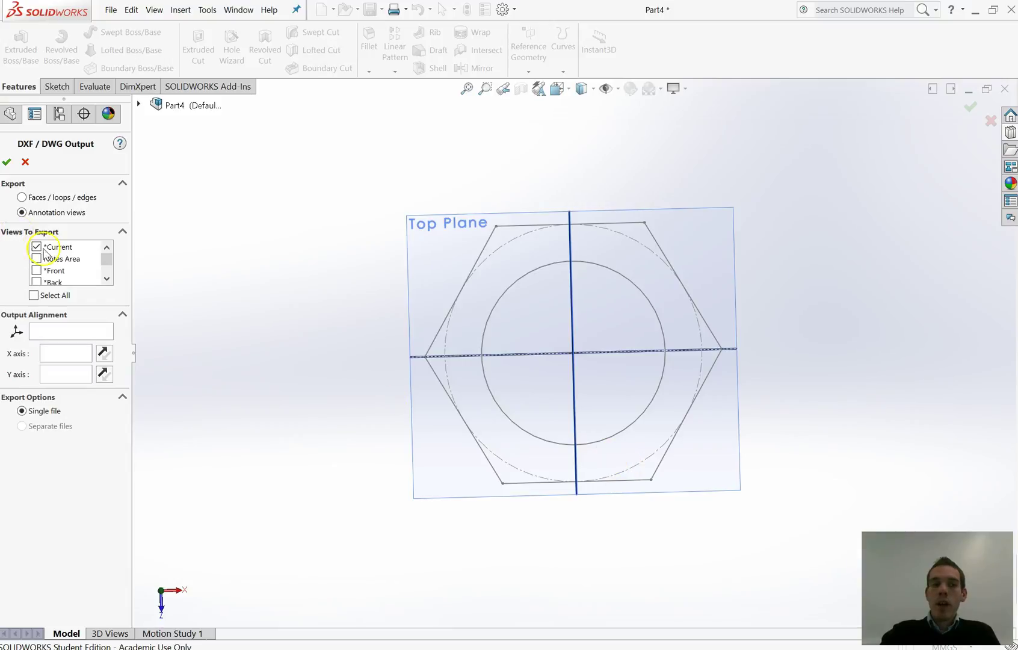
click(312, 252)
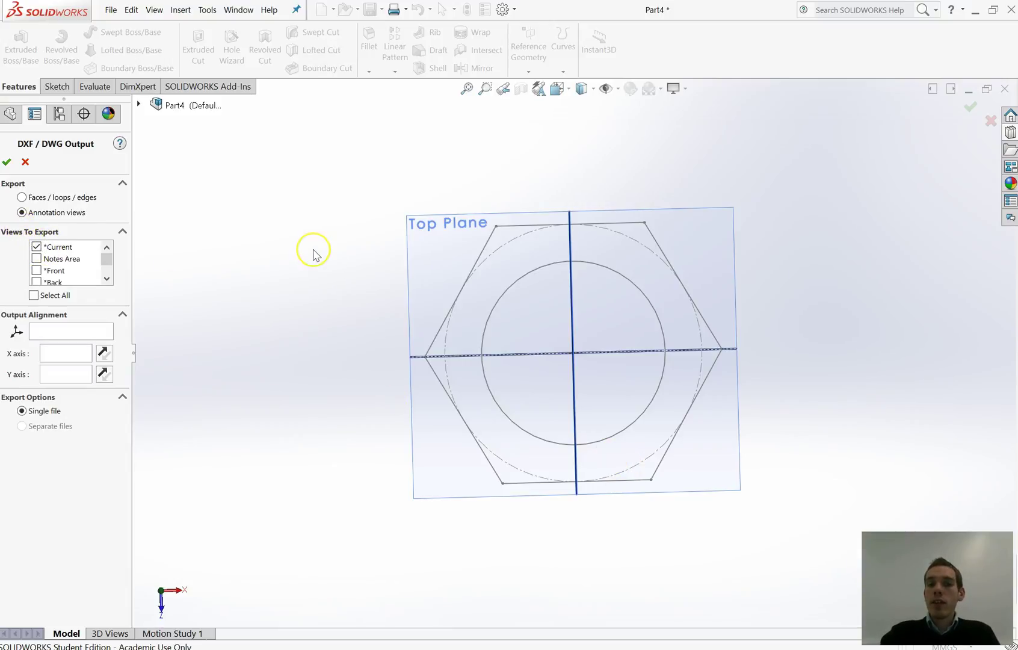
click(307, 244)
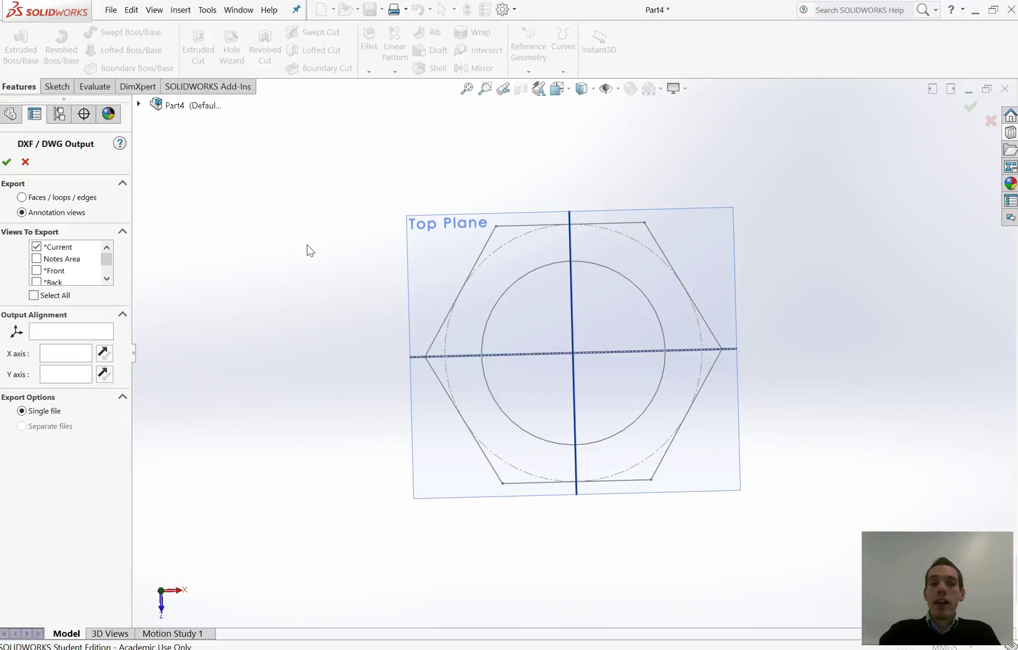
Choose the *Top annotation view for the DXF output and deselect the *Current view.
click(107, 278)
click(106, 278)
click(107, 278)
click(107, 278)
click(36, 270)
click(108, 249)
click(107, 248)
click(107, 248)
click(107, 248)
click(107, 248)
click(36, 247)
click(41, 249)
Look through the list of views to export to check which ones are selected.
click(106, 279)
click(107, 279)
click(107, 279)
click(106, 278)
click(107, 279)
click(106, 279)
click(107, 279)
click(107, 248)
click(107, 248)
click(107, 248)
click(107, 248)
click(106, 278)
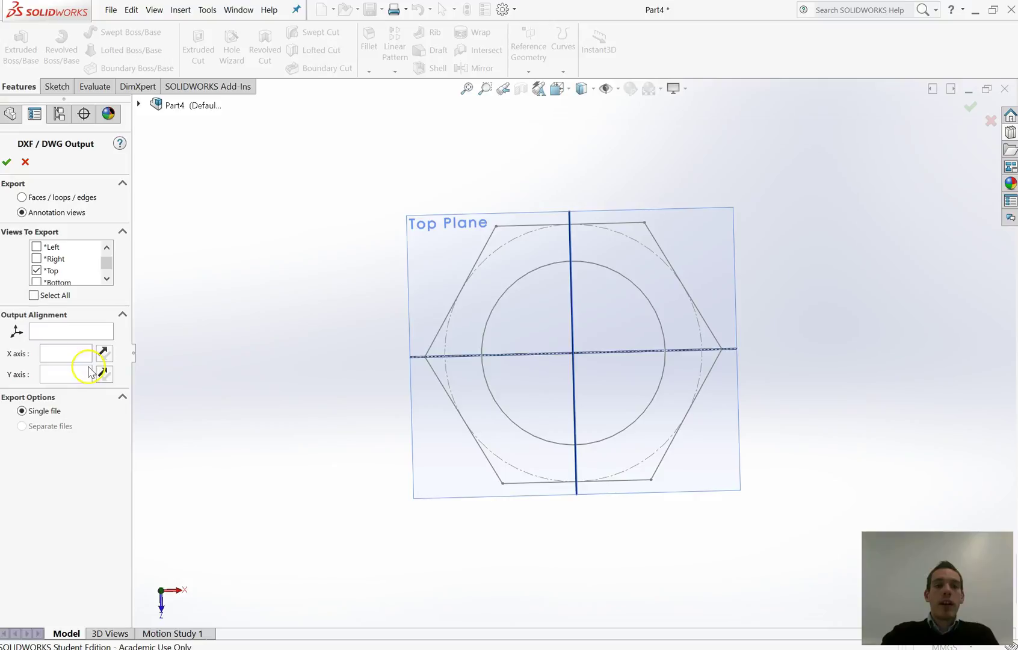
Preview the DXF output of the *Top view, cancel the cleanup without saving and leave the export.
click(7, 162)
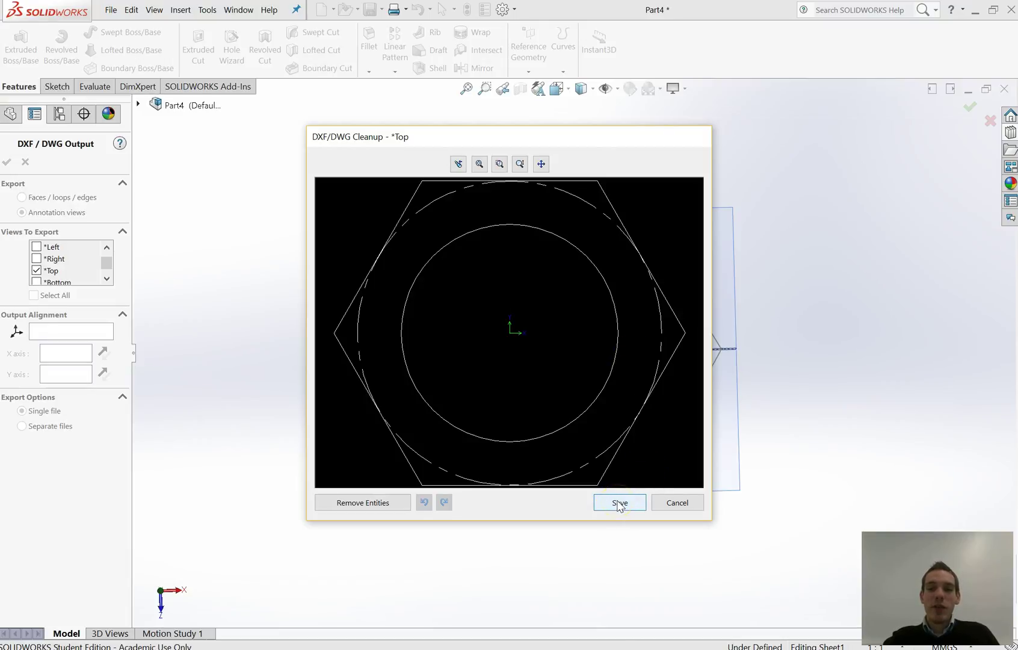
click(676, 506)
click(677, 507)
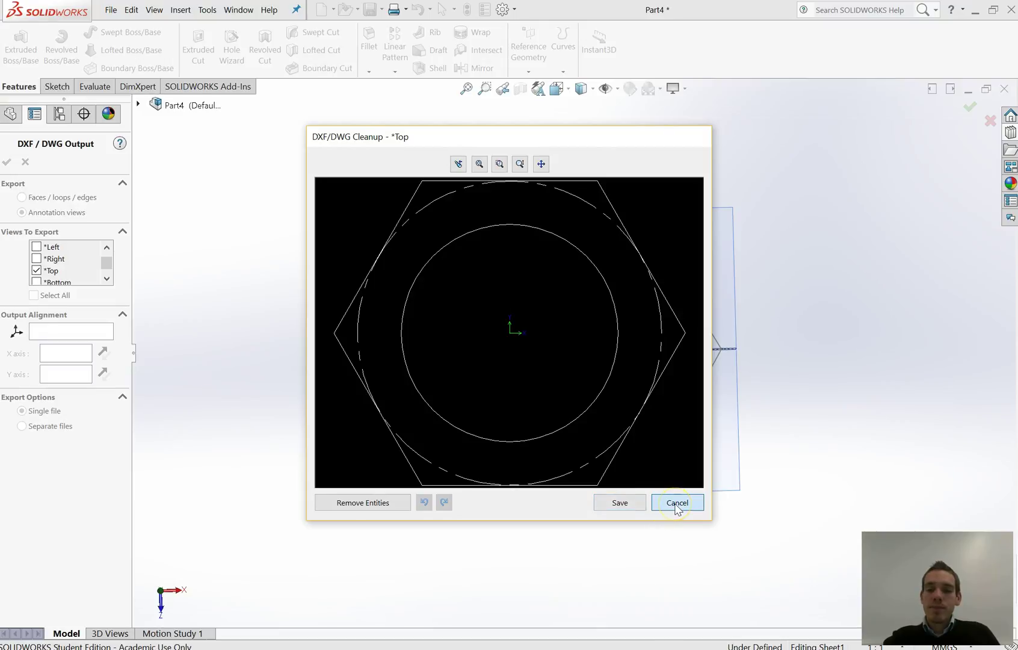
click(26, 162)
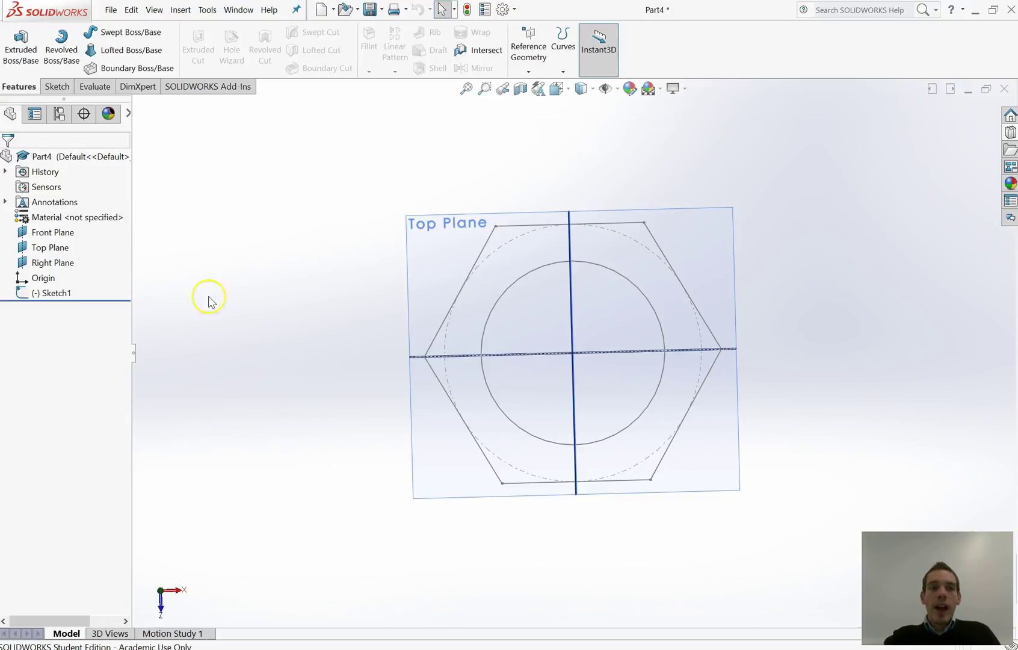
Edit the hexagon sketch, power-trim away the dashed construction circle inscribed in the hexagon, and exit the sketch.
click(55, 294)
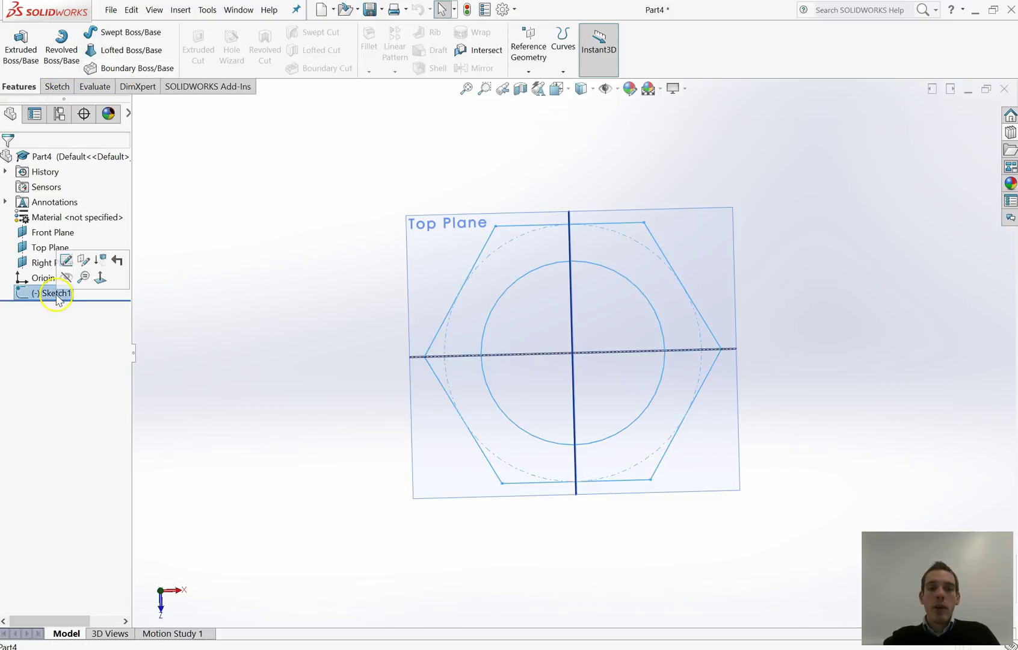
click(68, 262)
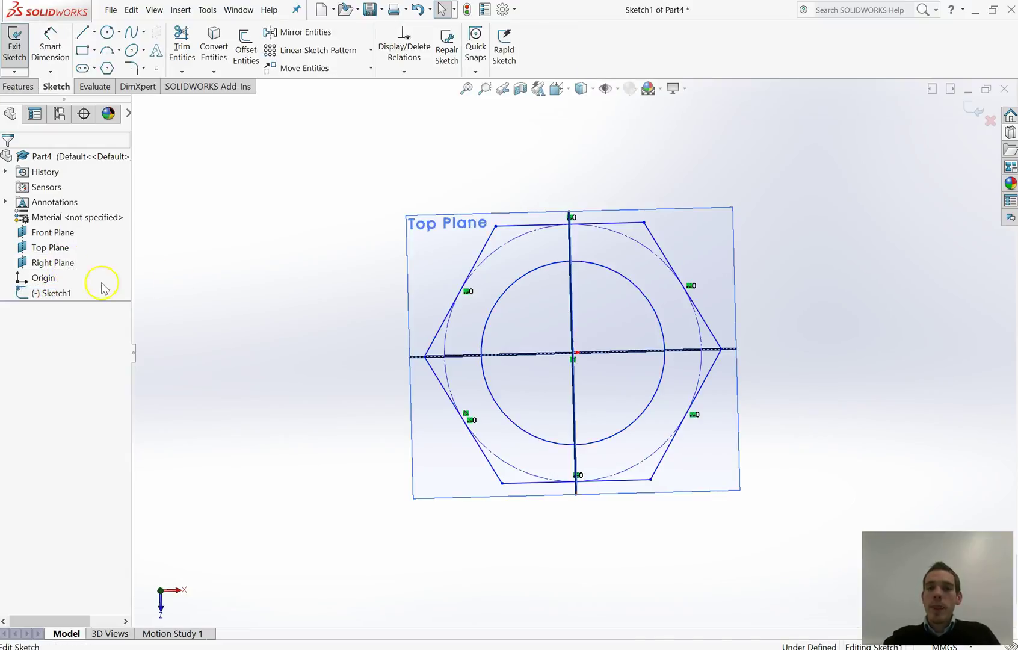
click(181, 47)
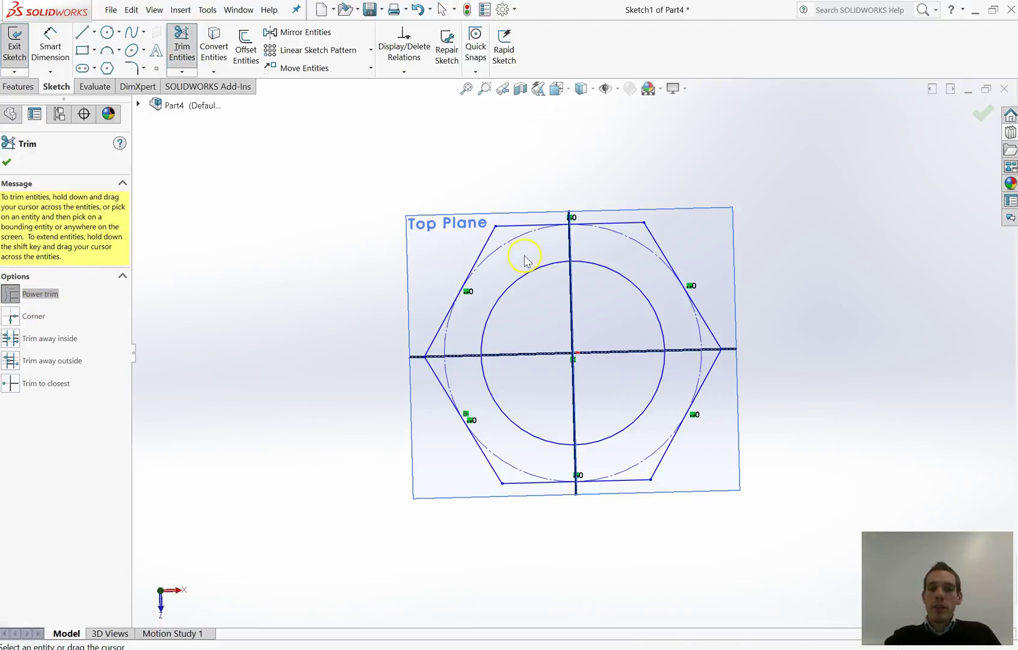
mouse_move(506, 242)
mouse_down()
mouse_move(604, 244)
mouse_move(625, 231)
mouse_move(697, 341)
mouse_move(695, 355)
mouse_move(638, 462)
mouse_move(510, 471)
mouse_move(448, 374)
mouse_move(468, 359)
mouse_up()
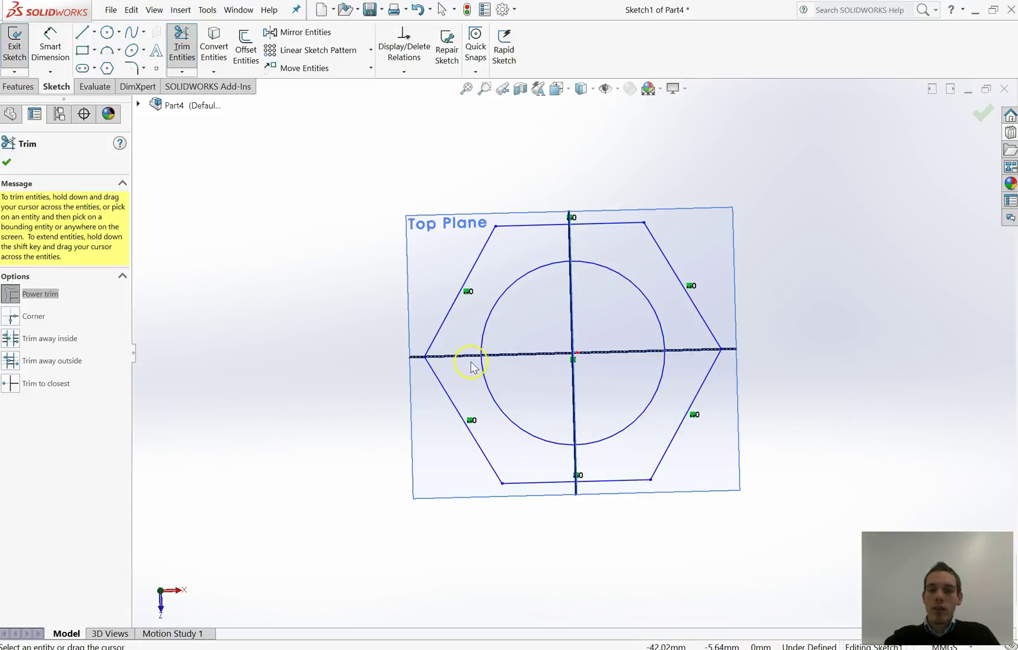
click(7, 162)
click(974, 109)
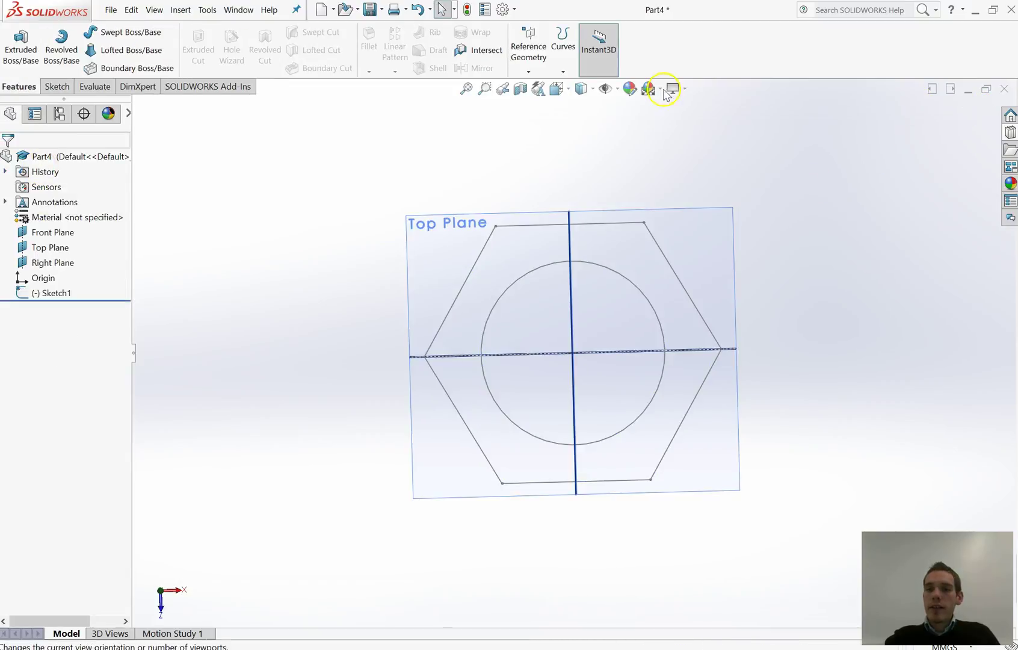
Save the part as a DXF file named Part4 in the Documents folder.
click(110, 10)
click(158, 164)
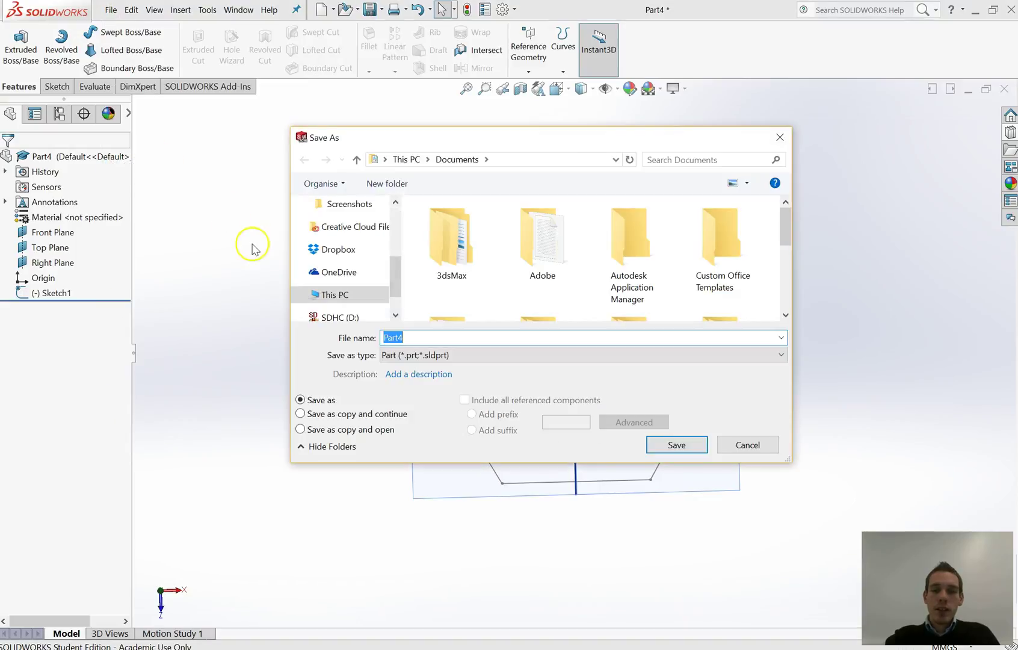
click(482, 356)
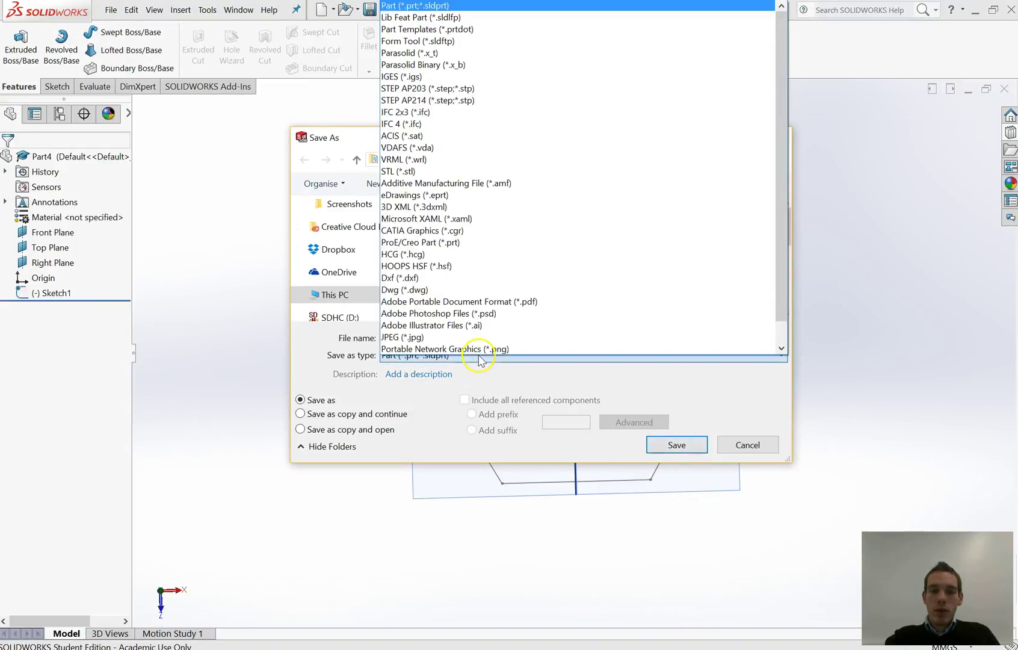
click(439, 279)
click(678, 472)
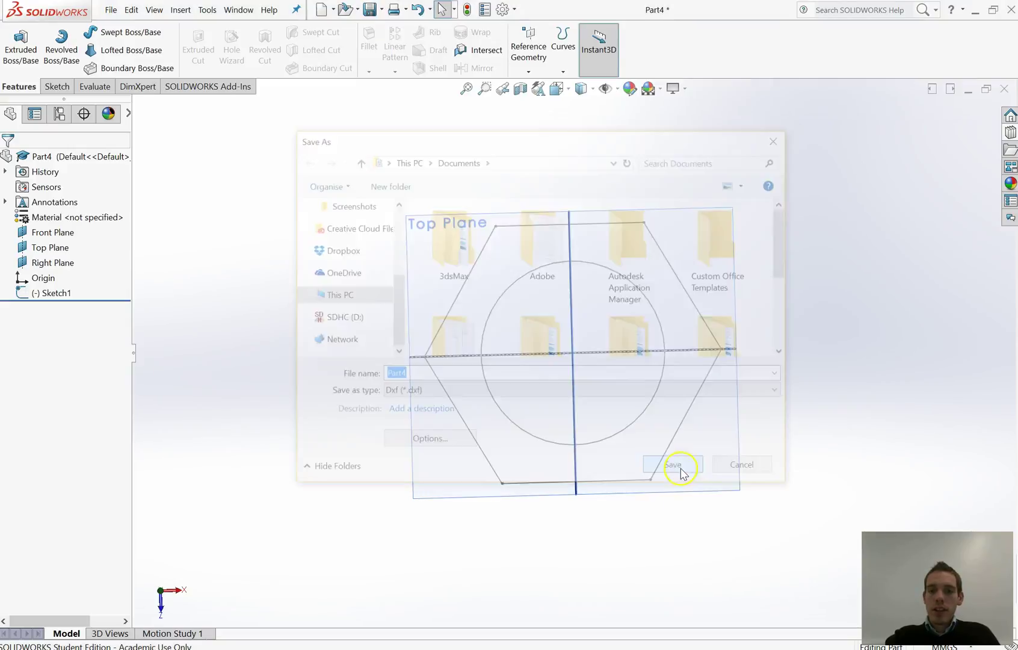
Export only the *Top annotation view, with *Current deselected, and save the DXF output from the cleanup preview.
click(106, 278)
click(107, 279)
click(107, 280)
click(107, 279)
click(51, 271)
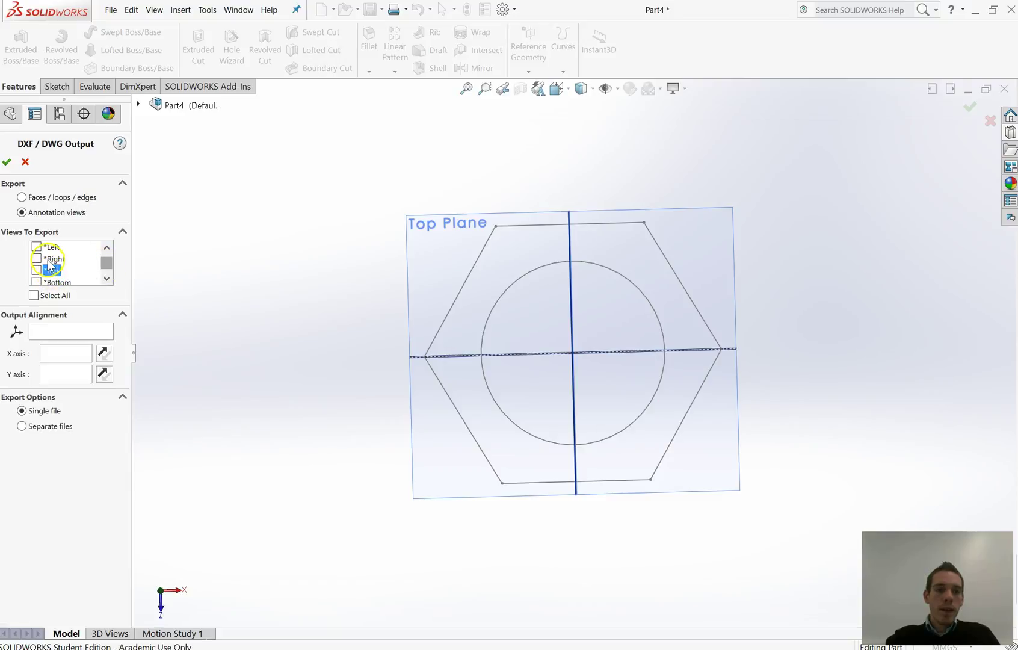
scroll(106, 268, up, 3)
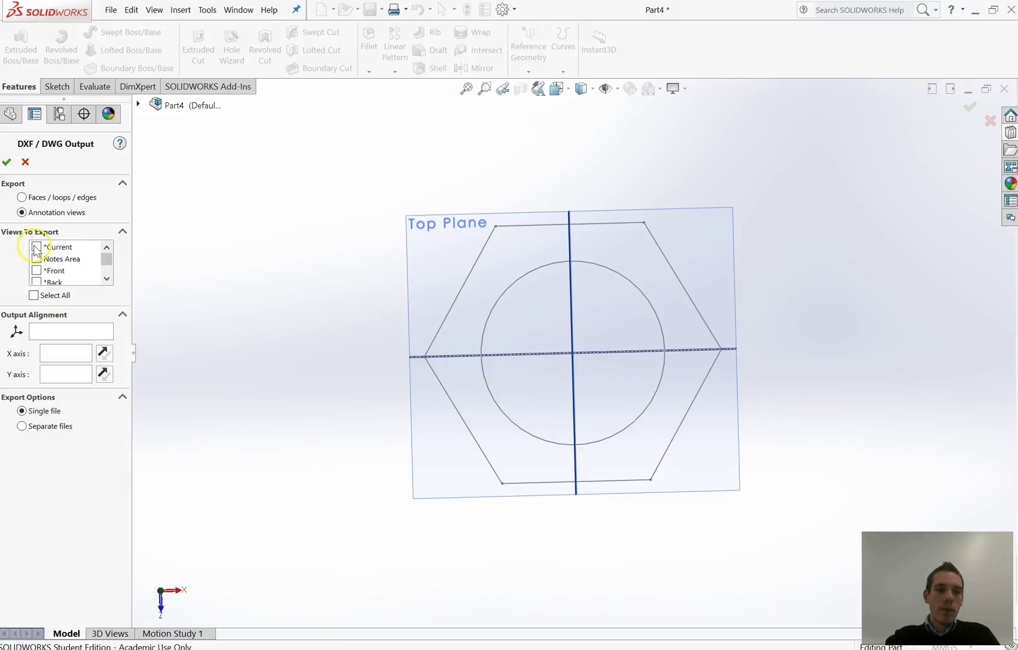
click(7, 163)
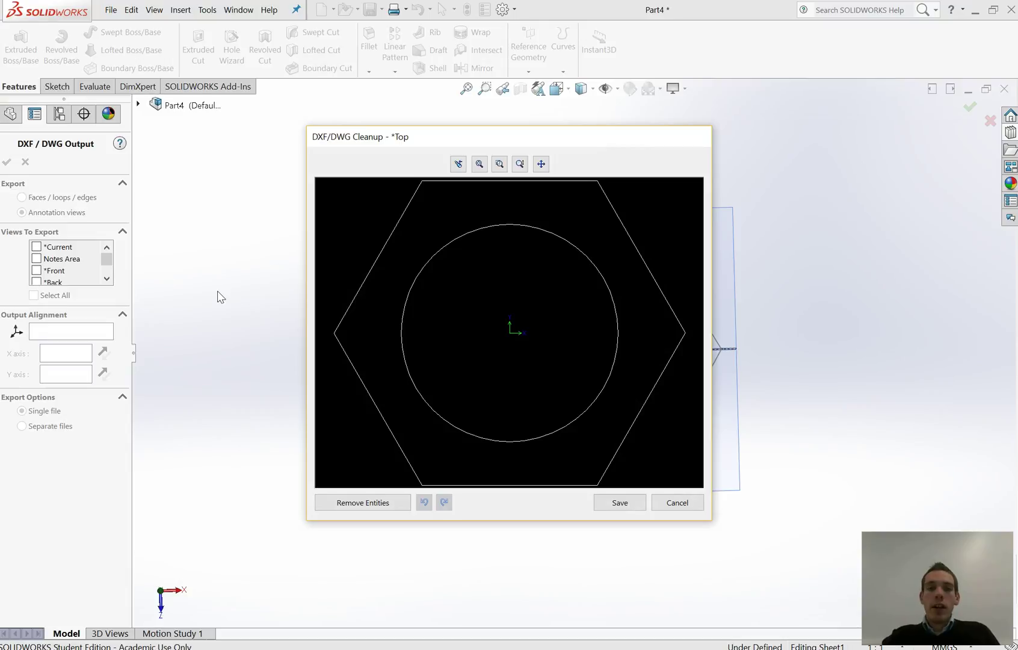
click(620, 503)
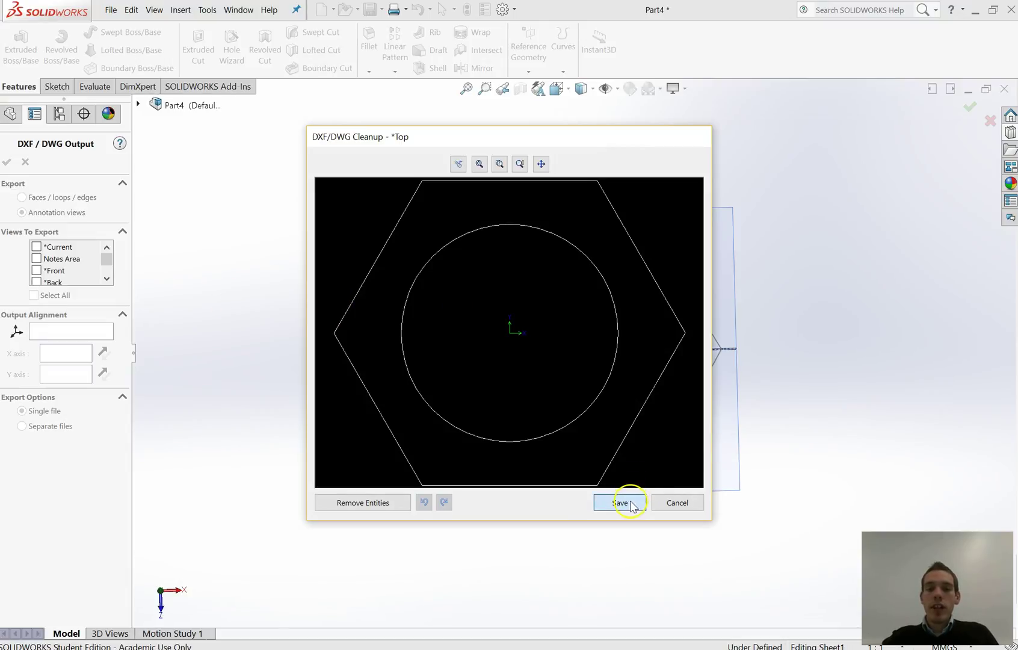